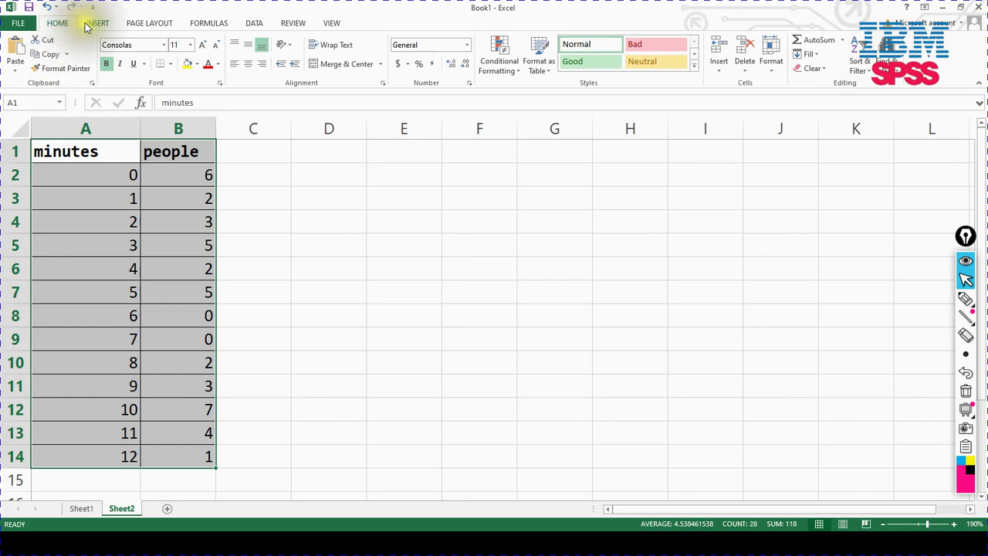
# Insert a recommended clustered column chart of the minutes and people data and place it slightly higher beside the table
pyautogui.click(86, 23)
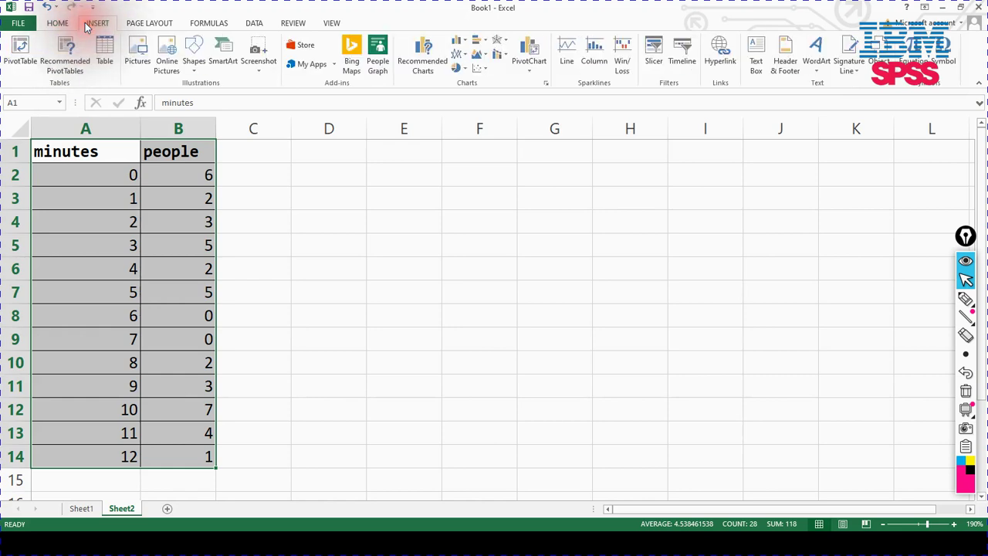
pyautogui.click(408, 71)
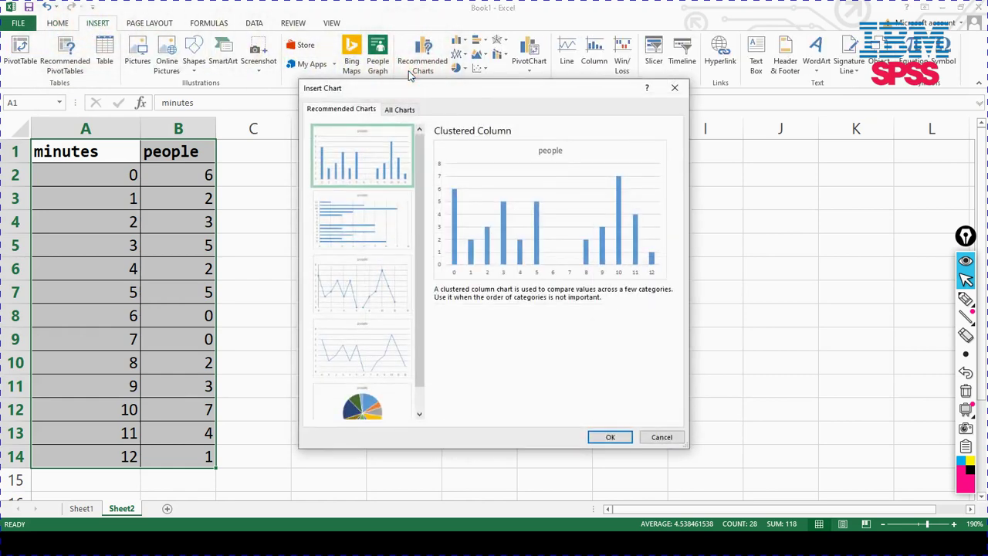
pyautogui.click(344, 166)
pyautogui.click(599, 437)
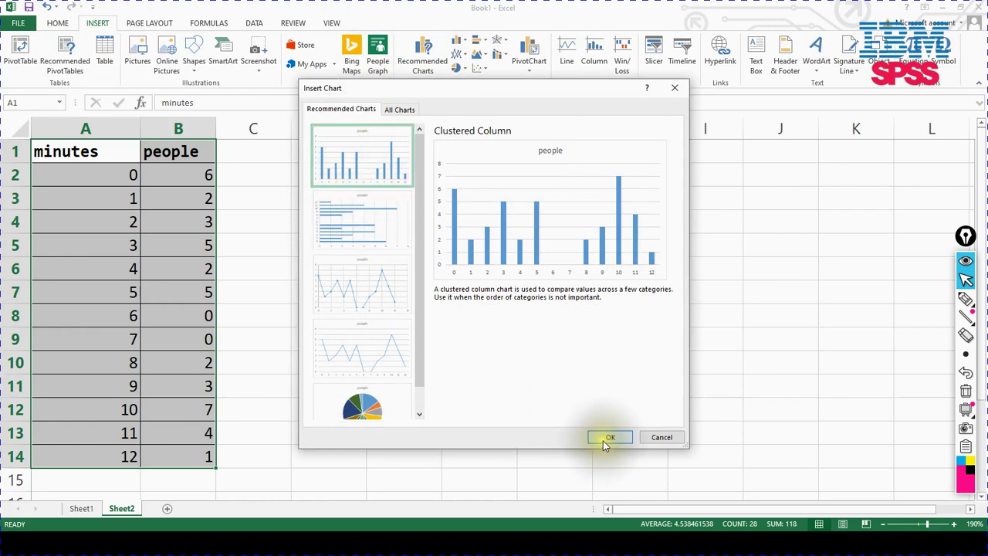
pyautogui.click(560, 172)
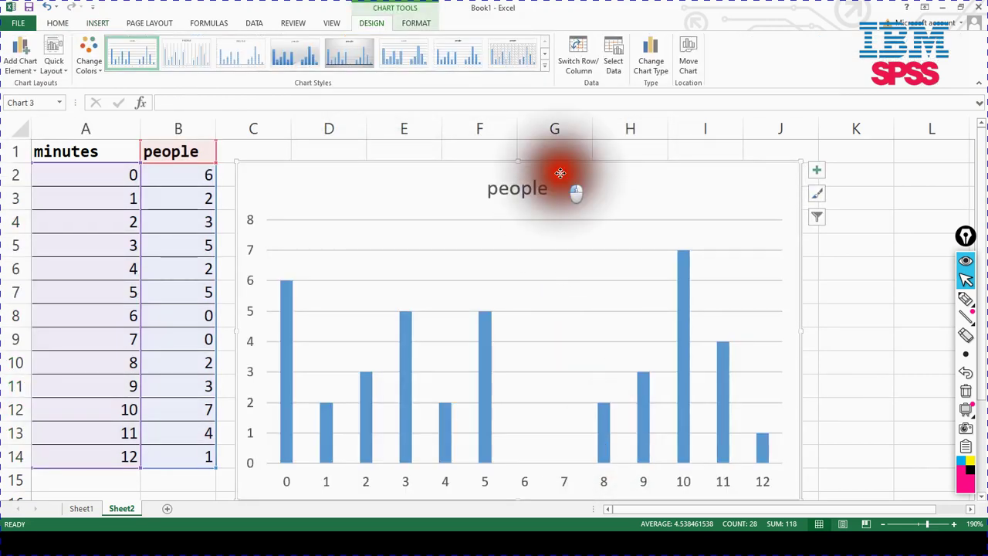
pyautogui.moveTo(560, 173); pyautogui.dragTo(572, 162)
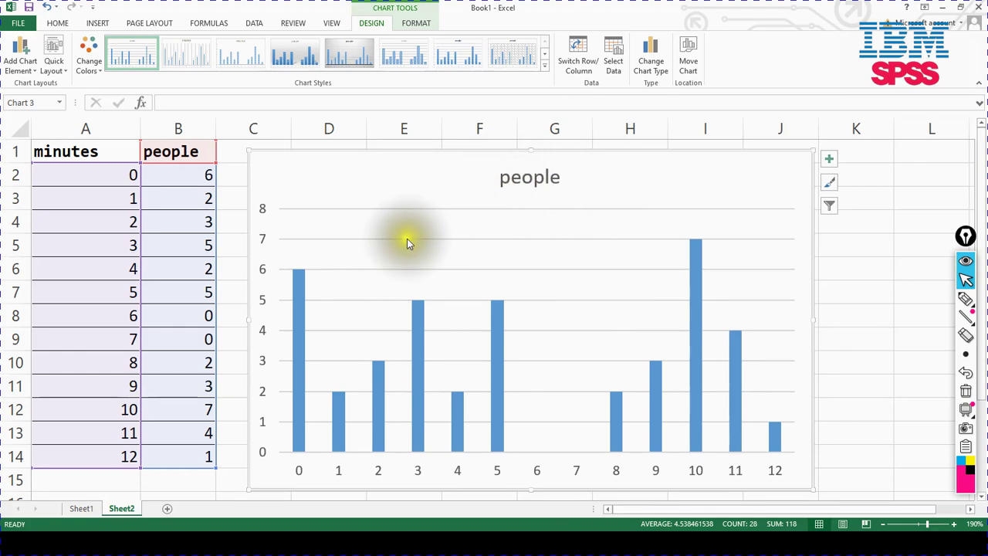
# Switch to Word and draw an oval about 2.33" high and 2.4" wide on the blank page
pyautogui.press('super')
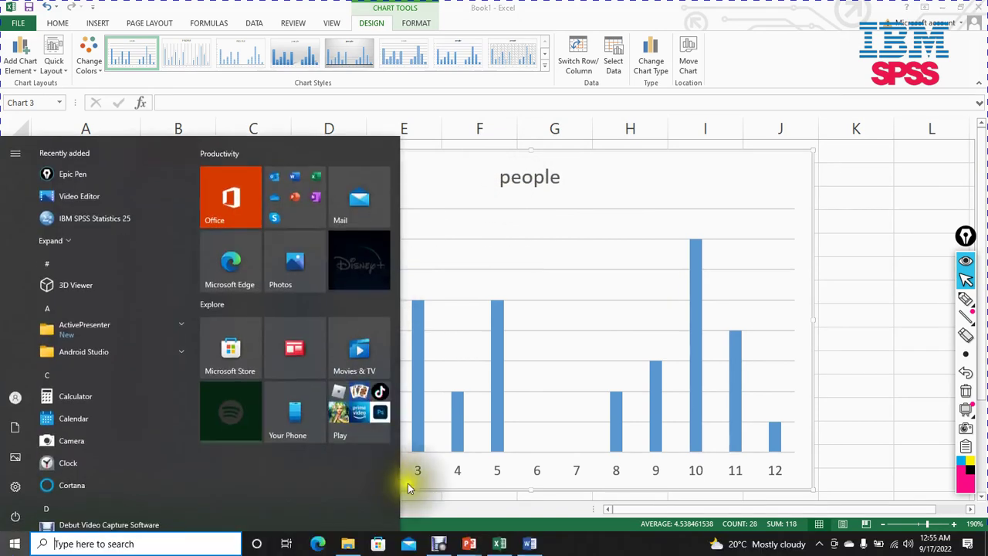
pyautogui.click(530, 549)
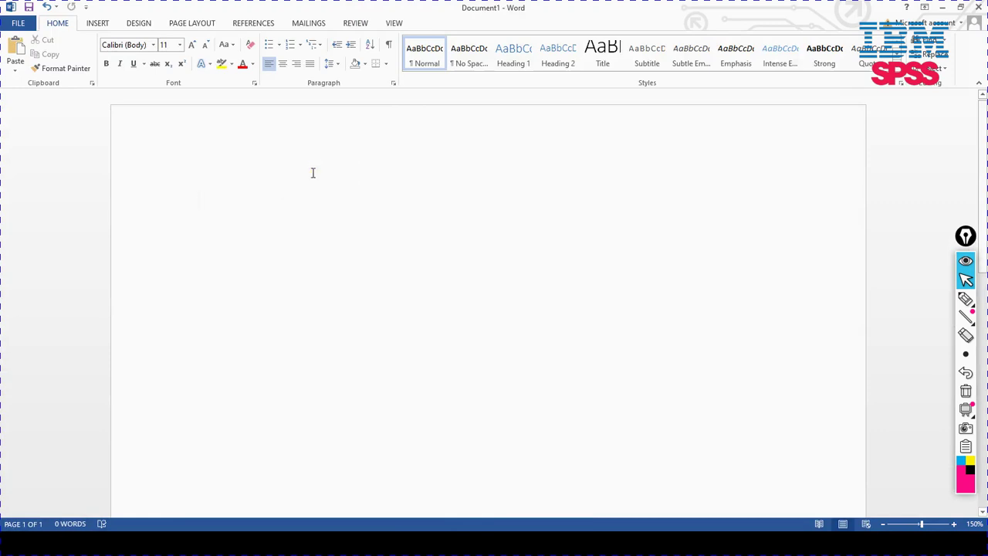
pyautogui.click(96, 25)
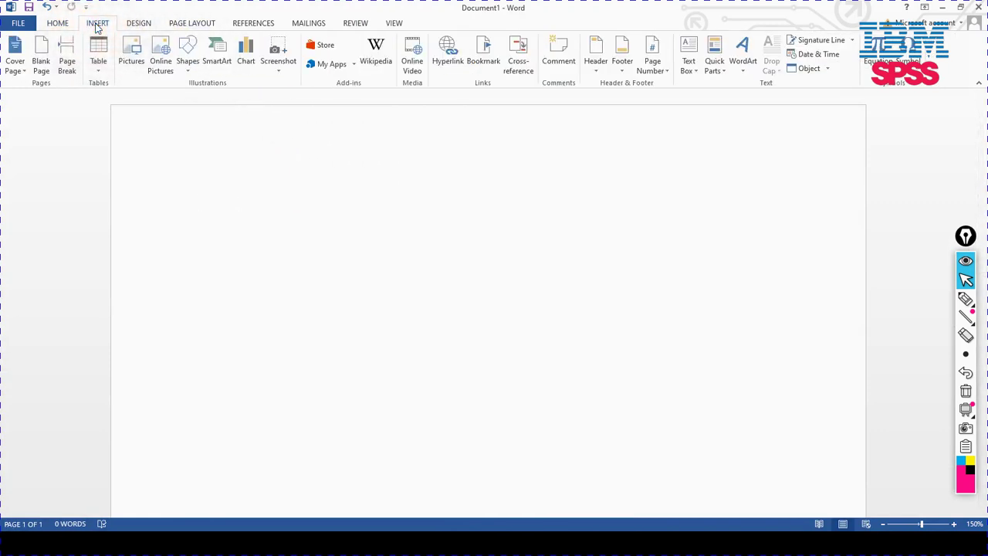
pyautogui.click(184, 72)
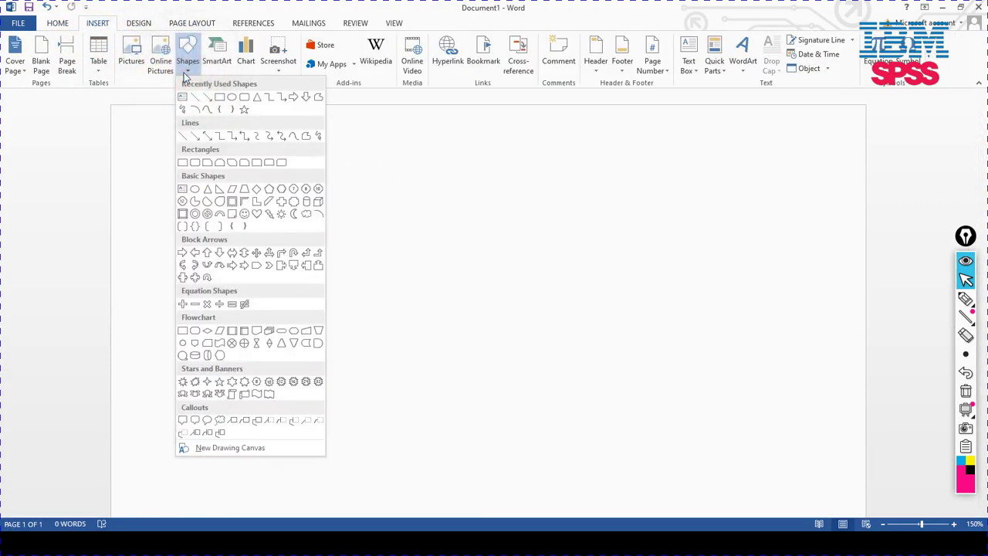
pyautogui.click(229, 103)
pyautogui.moveTo(555, 218)
pyautogui.mouseDown()
pyautogui.moveTo(317, 392)
pyautogui.moveTo(340, 425)
pyautogui.mouseUp()
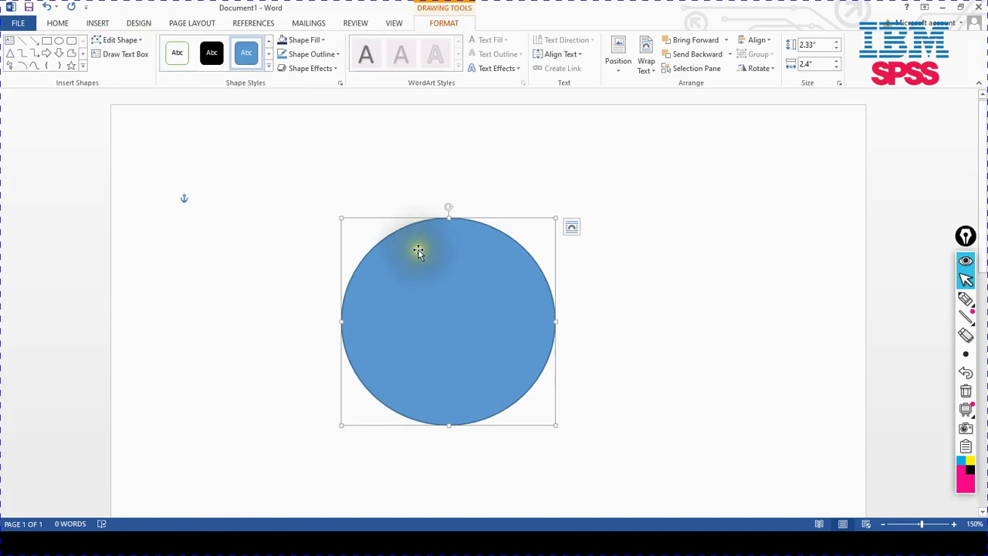
# Fill the circle with the standard dark blue color and copy it
pyautogui.click(442, 24)
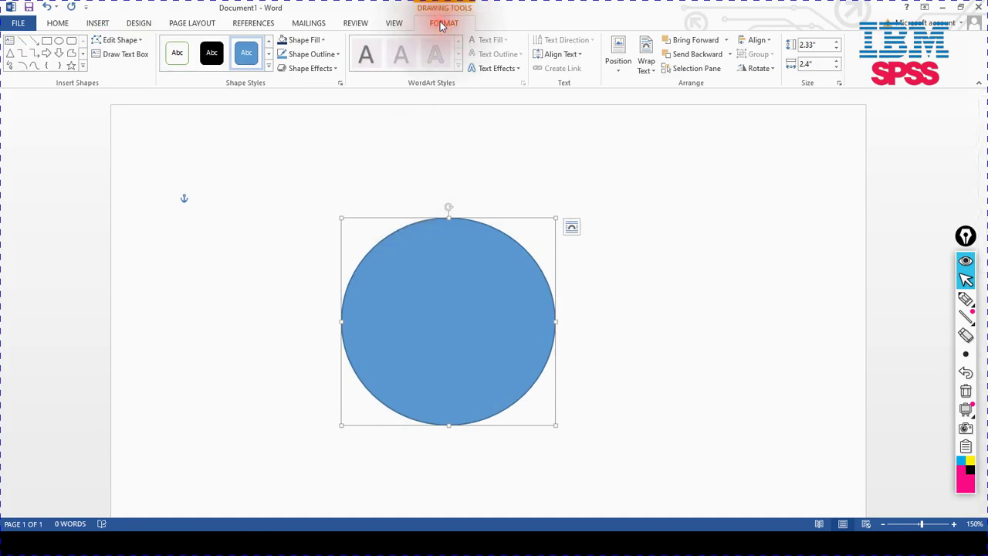
pyautogui.click(324, 44)
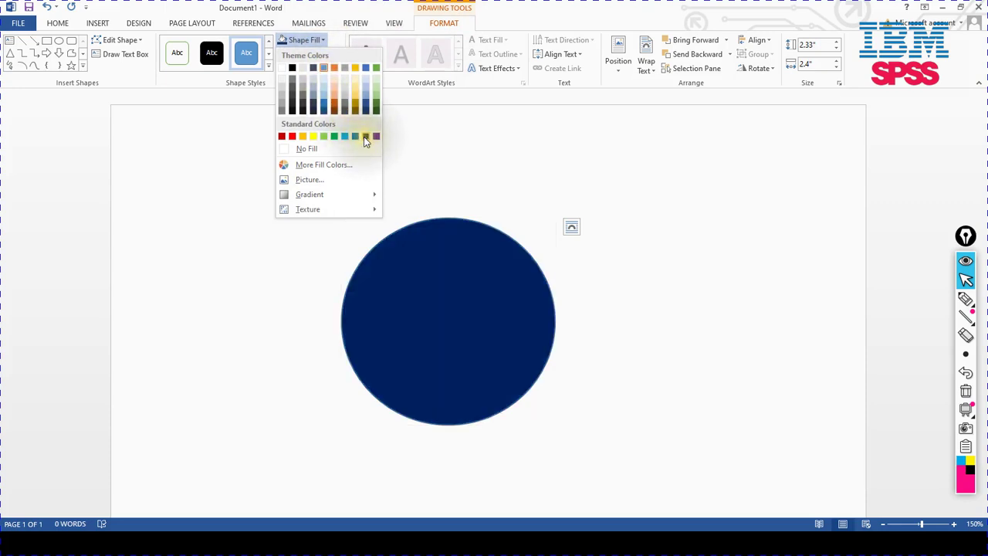
pyautogui.click(365, 137)
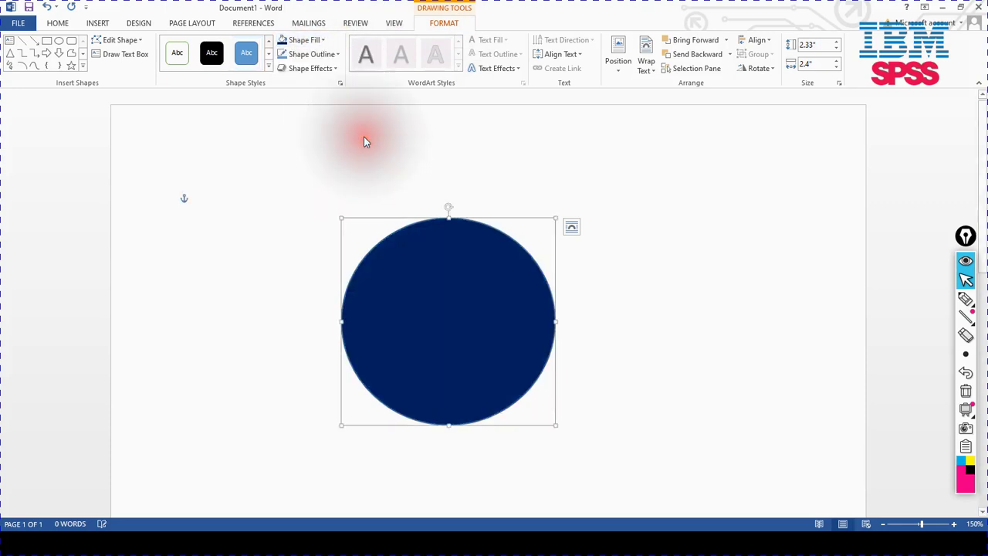
pyautogui.rightClick(444, 301)
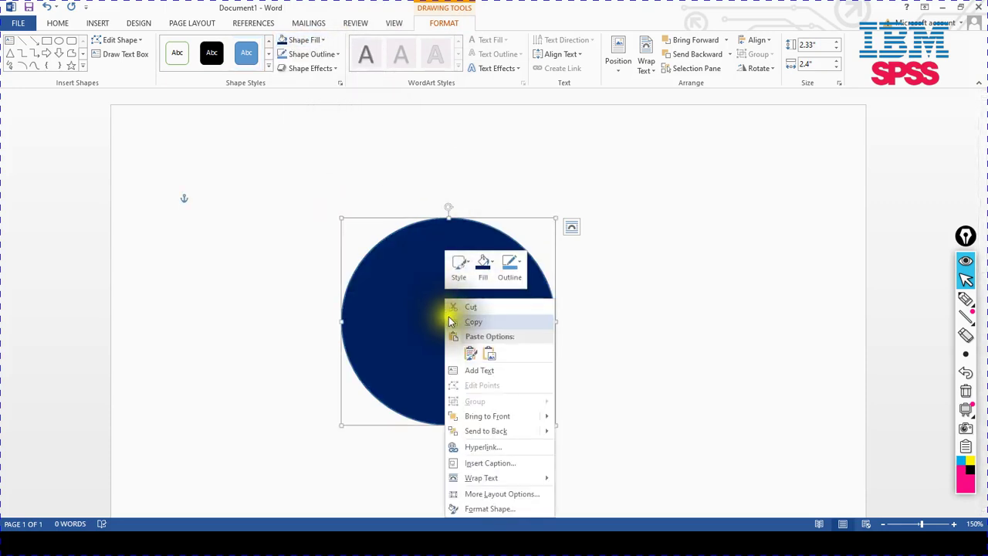
pyautogui.click(450, 318)
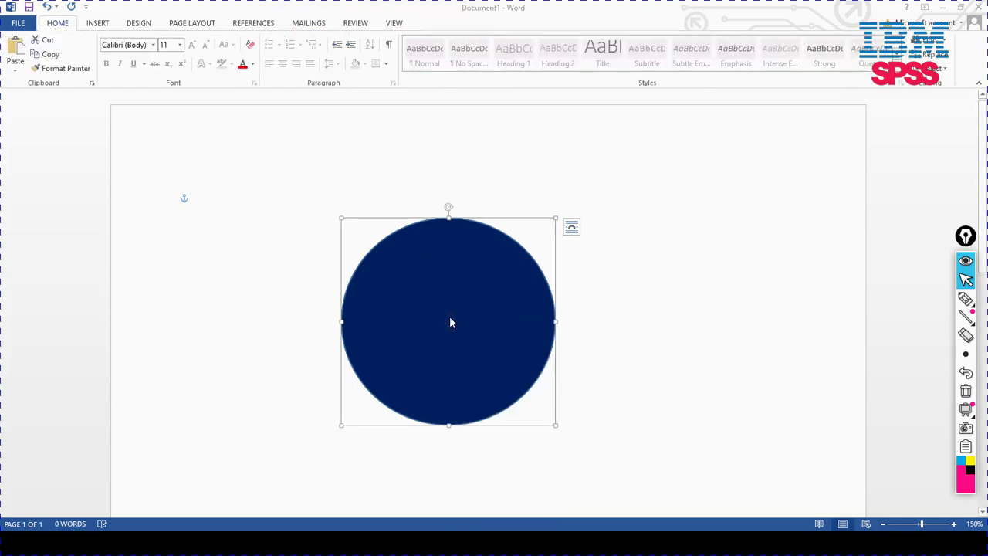
# Switch back to Excel and fill the chart's columns with the copied circle as a picture from the clipboard
pyautogui.press('super')
pyautogui.click(498, 540)
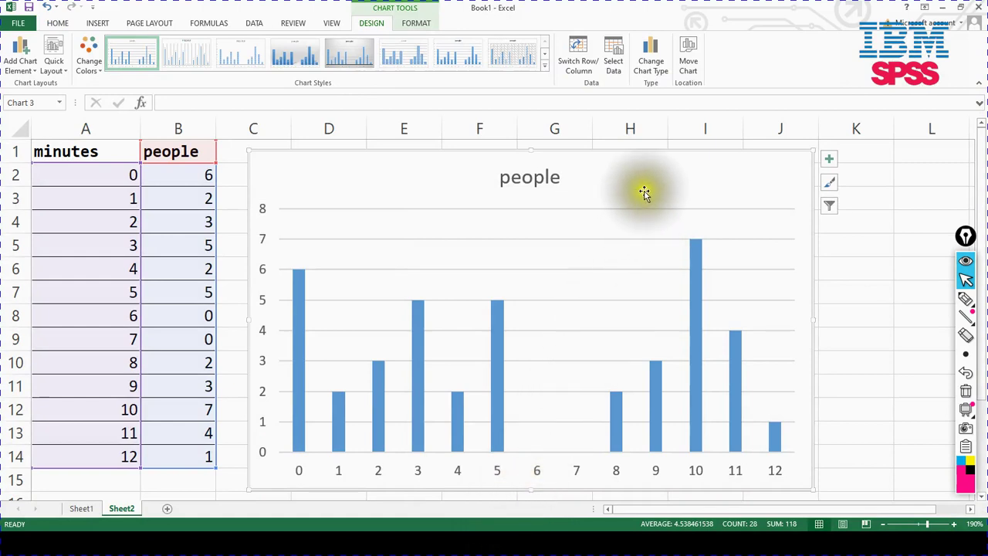
pyautogui.doubleClick(684, 181)
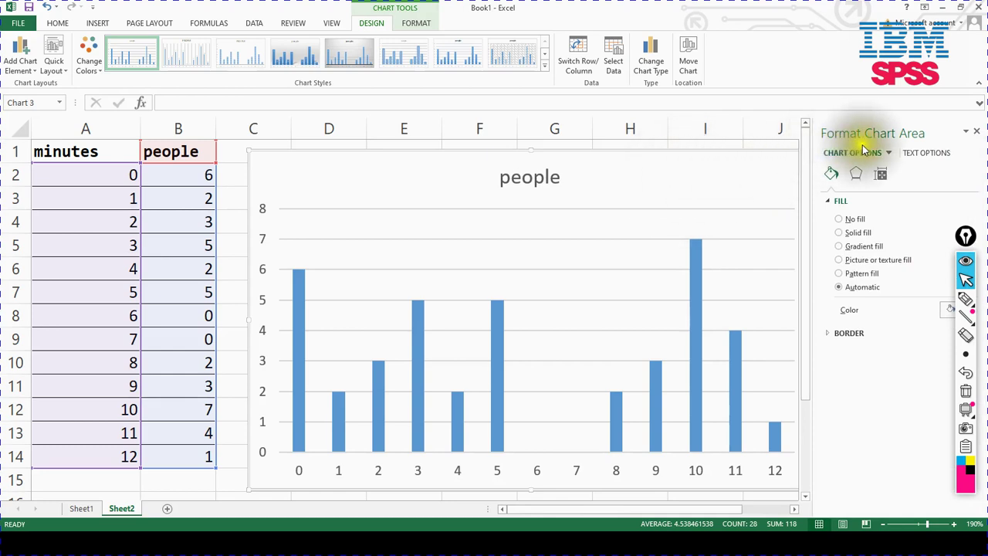
pyautogui.click(831, 176)
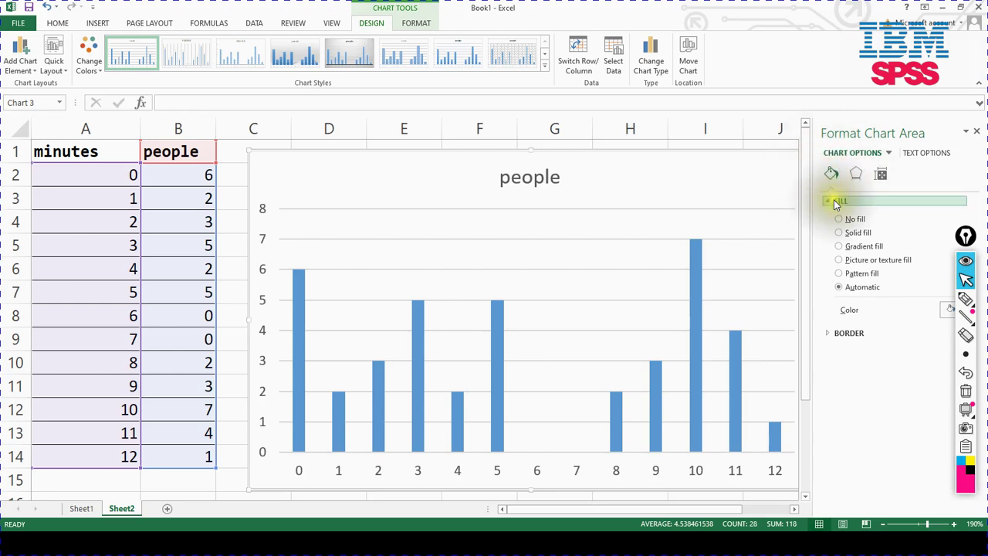
pyautogui.click(836, 201)
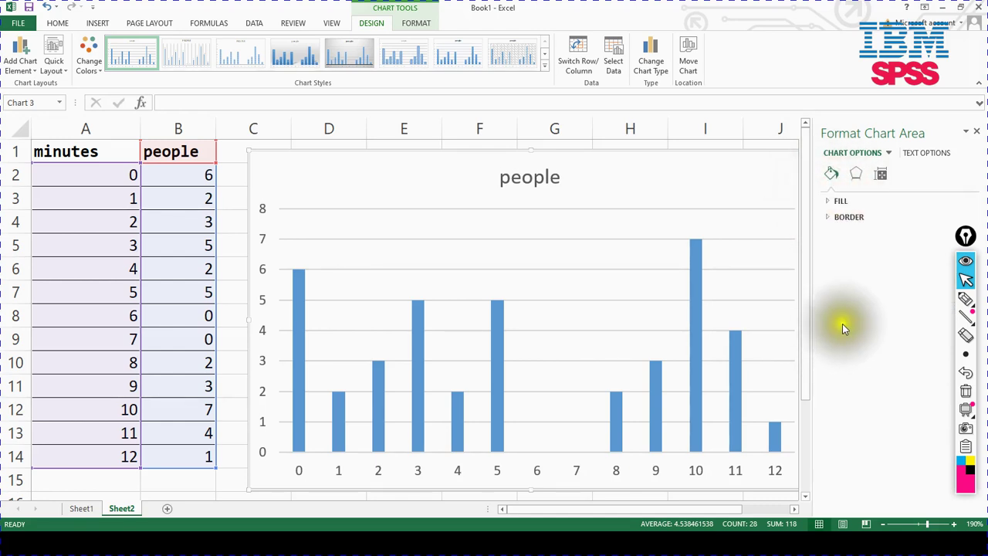
pyautogui.click(836, 201)
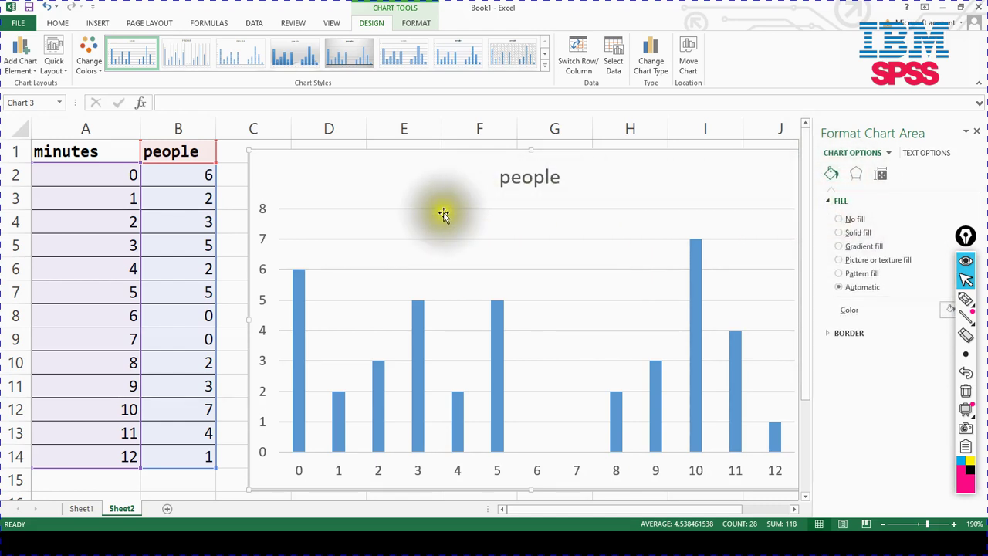
pyautogui.click(299, 294)
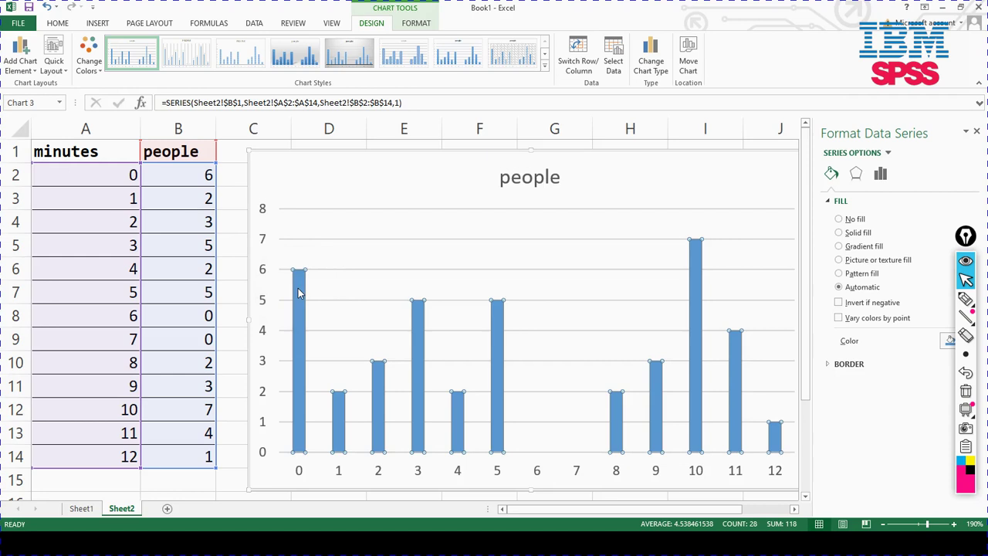
pyautogui.click(840, 260)
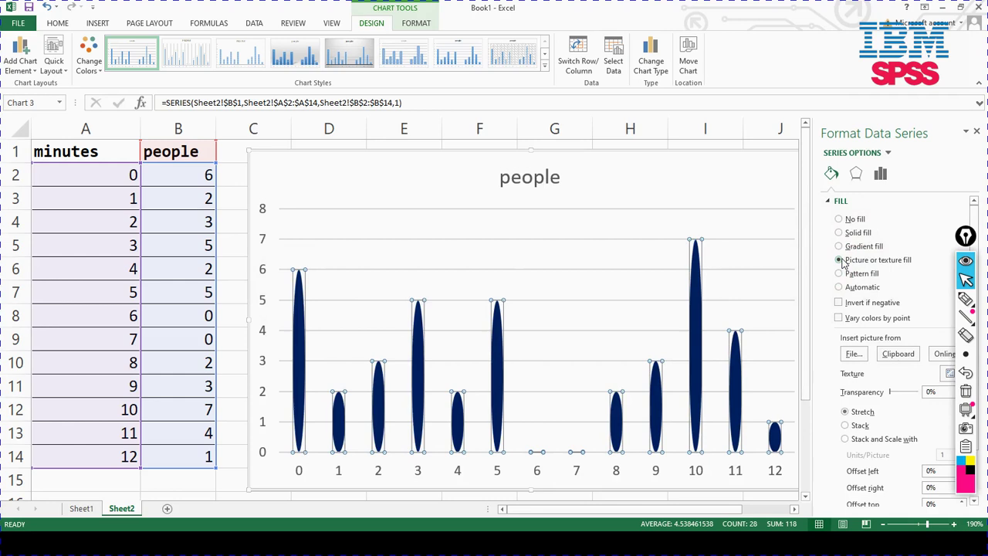
pyautogui.click(893, 356)
# Look at the copied circle in Word and return to the Excel chart
pyautogui.press('super')
pyautogui.click(534, 546)
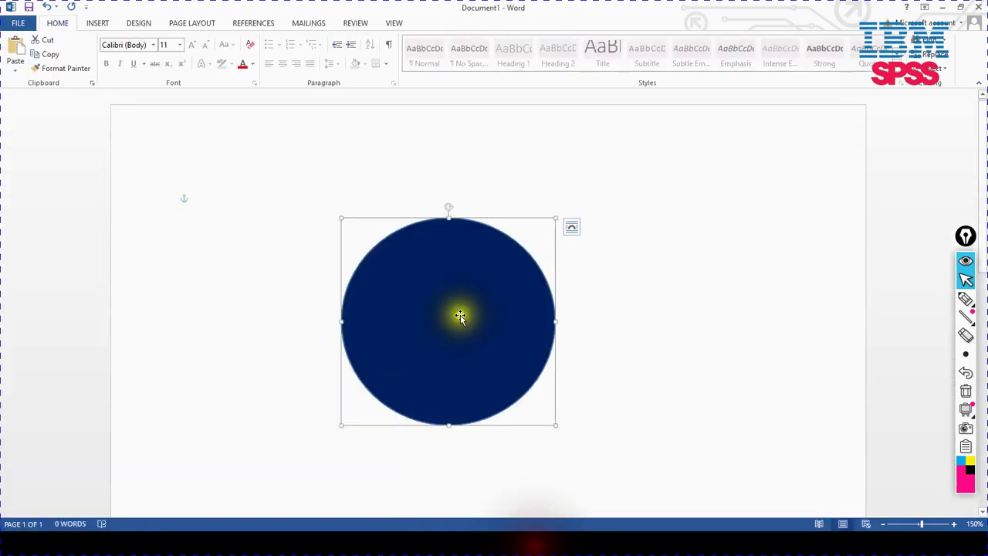
pyautogui.press('super')
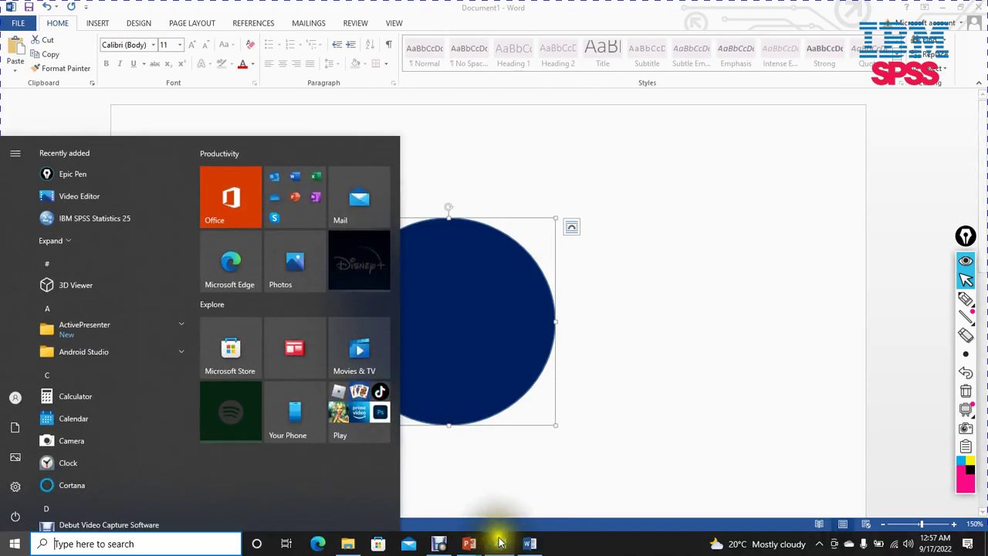
pyautogui.click(504, 544)
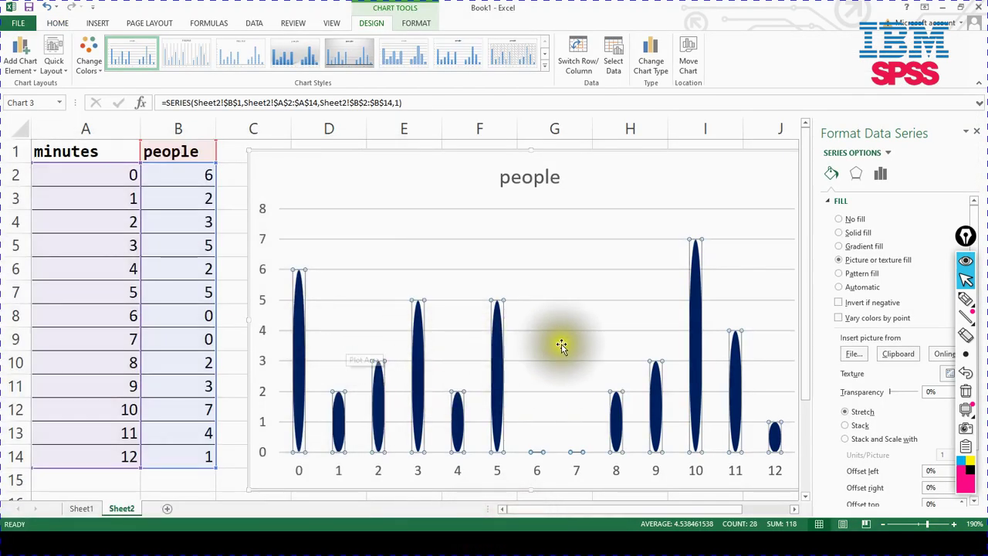
# Set the columns' picture fill to Stack and Scale with 1 unit per picture
pyautogui.click(849, 440)
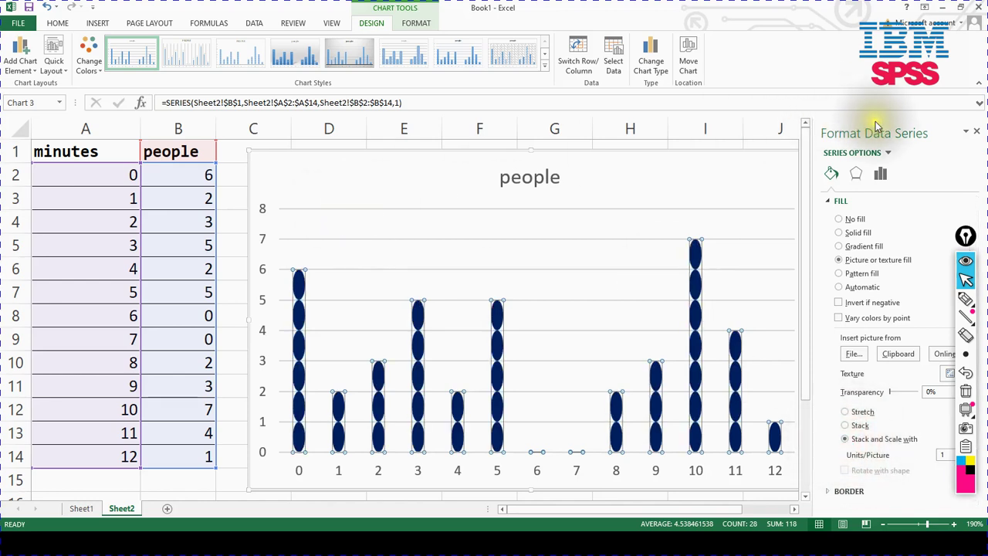
pyautogui.click(977, 135)
# Widen the chart to column K, reduce its height, and position it beside the data table
pyautogui.click(810, 150)
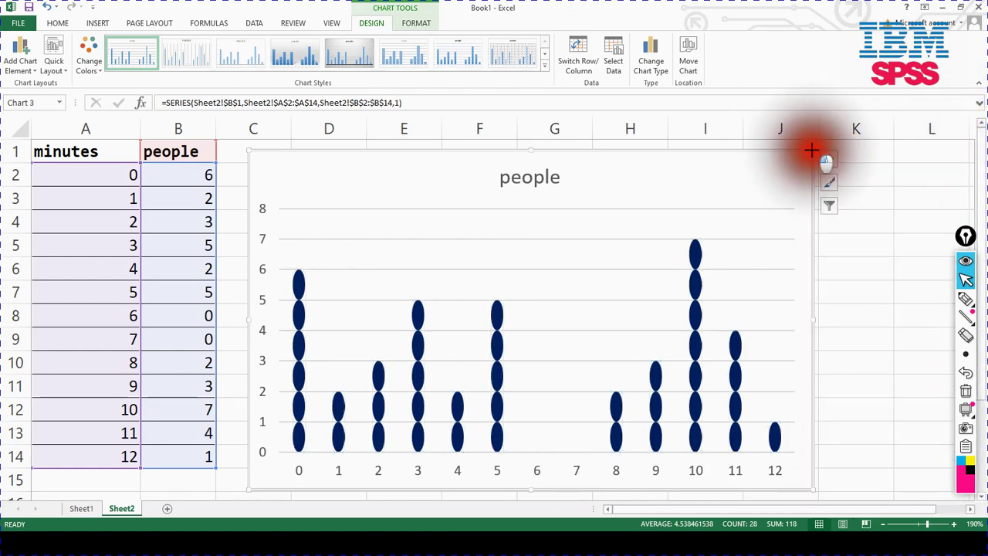
pyautogui.moveTo(811, 149); pyautogui.dragTo(893, 177)
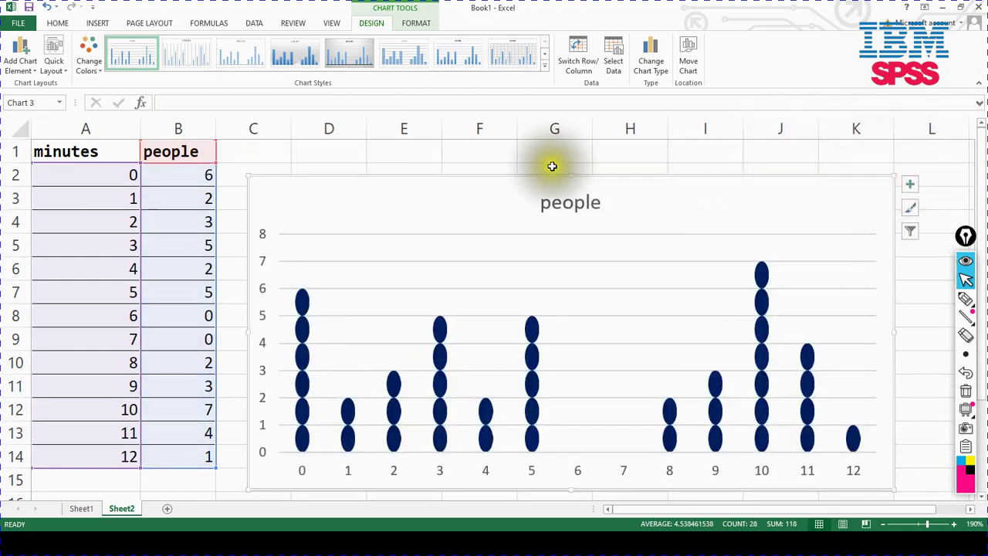
pyautogui.moveTo(568, 173); pyautogui.dragTo(569, 199)
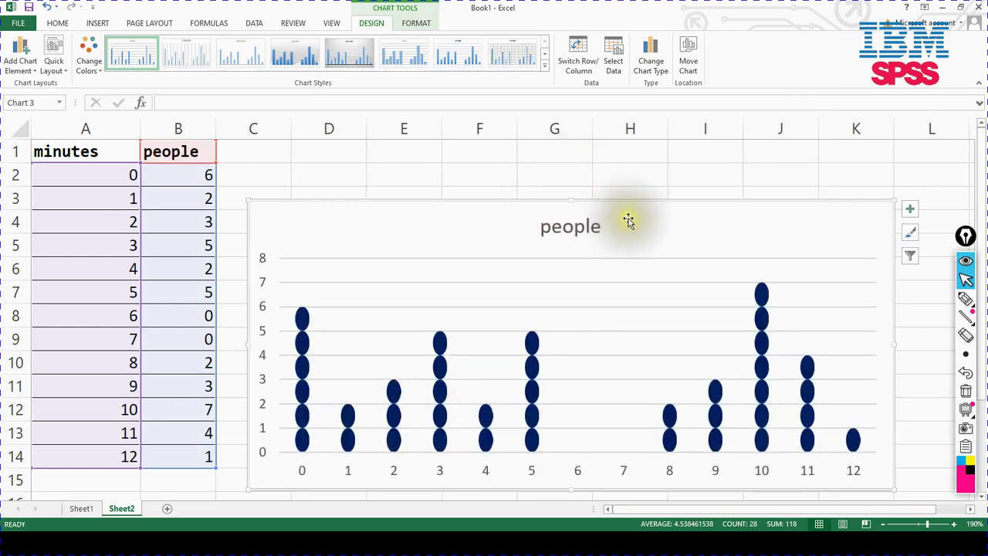
pyautogui.moveTo(629, 220); pyautogui.dragTo(612, 166)
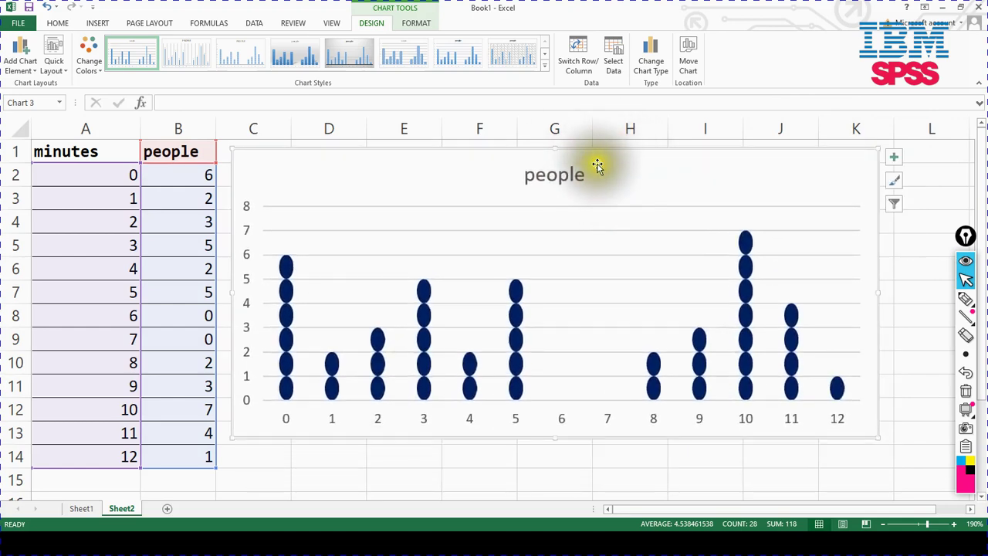
pyautogui.moveTo(552, 147); pyautogui.dragTo(551, 169)
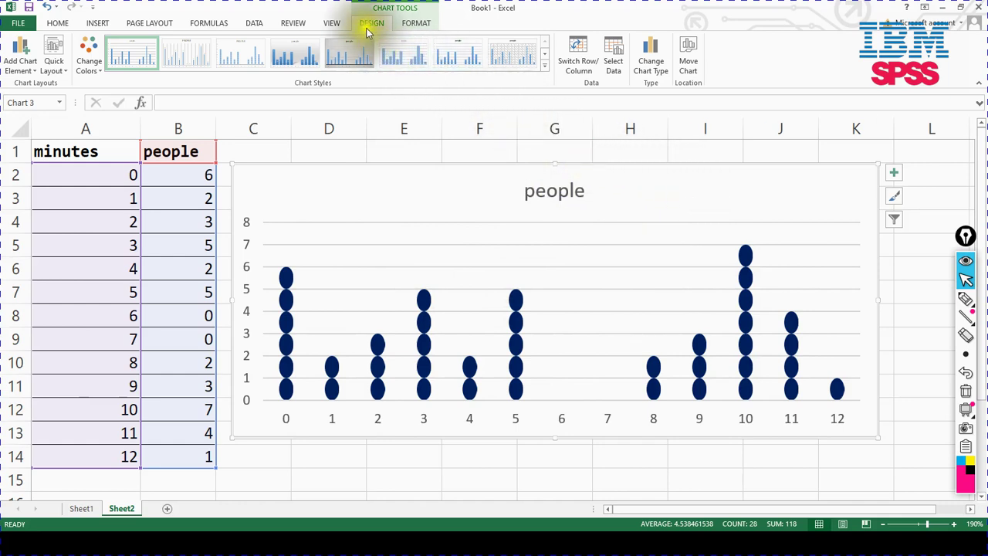
# Add a primary horizontal axis title to the chart
pyautogui.click(392, 181)
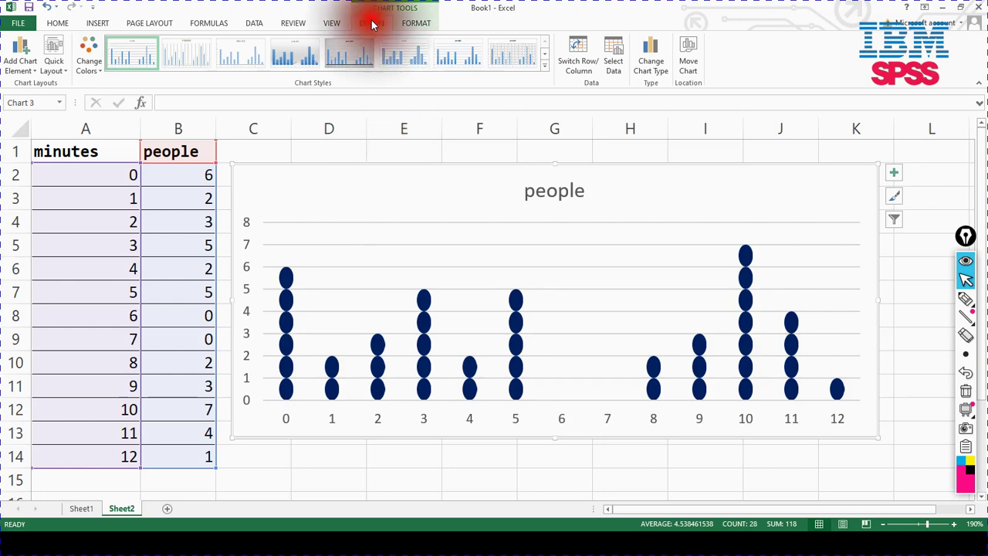
pyautogui.click(36, 70)
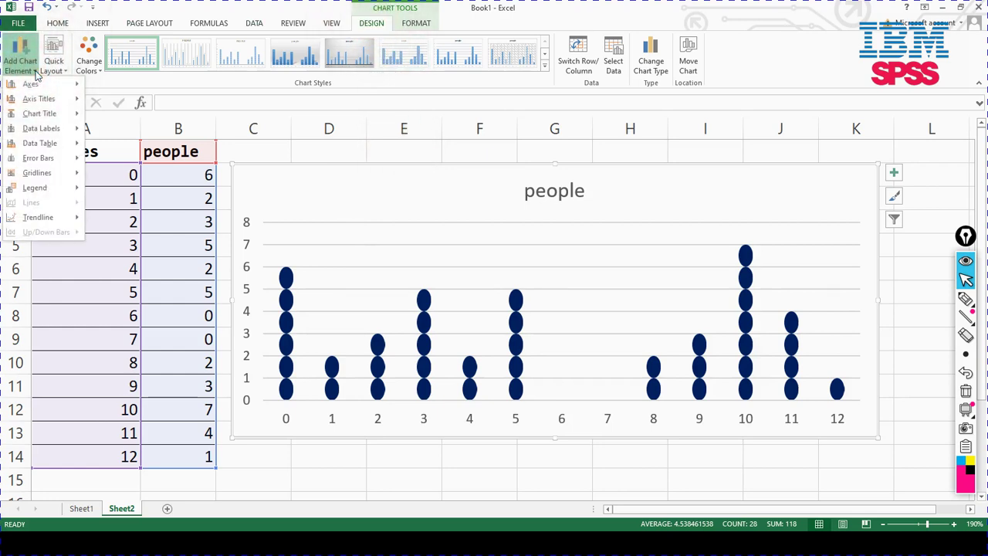
pyautogui.moveTo(35, 98)
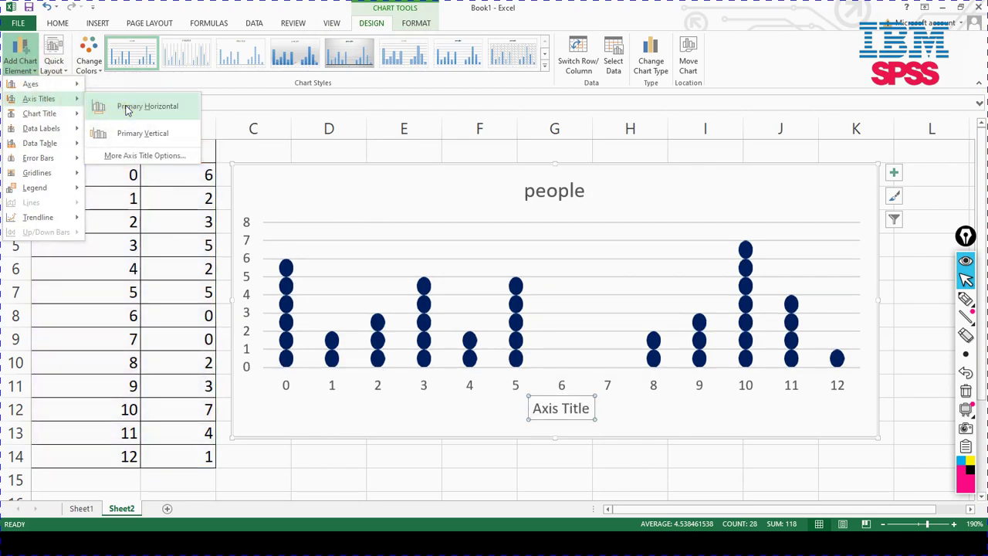
pyautogui.click(127, 107)
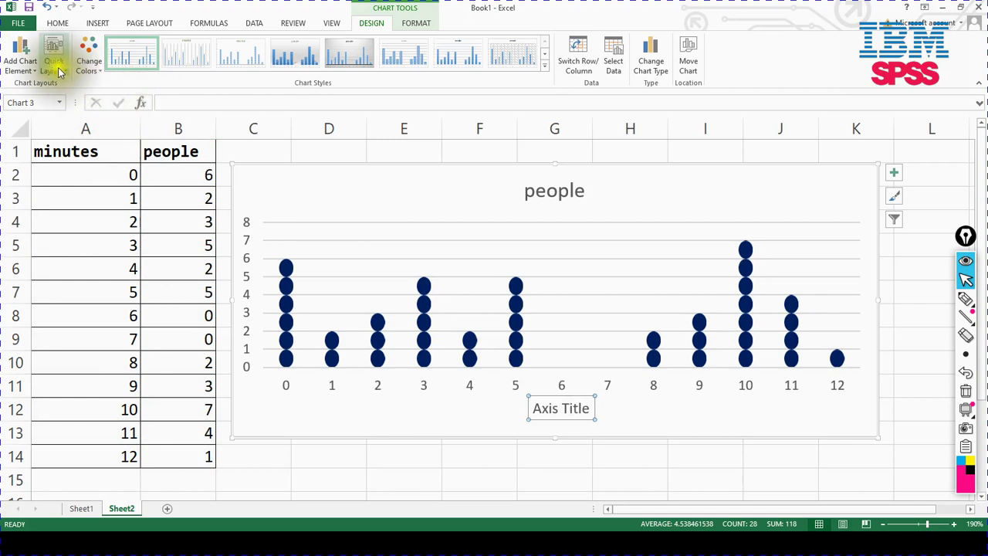
# Add a primary vertical axis title to the chart
pyautogui.click(35, 69)
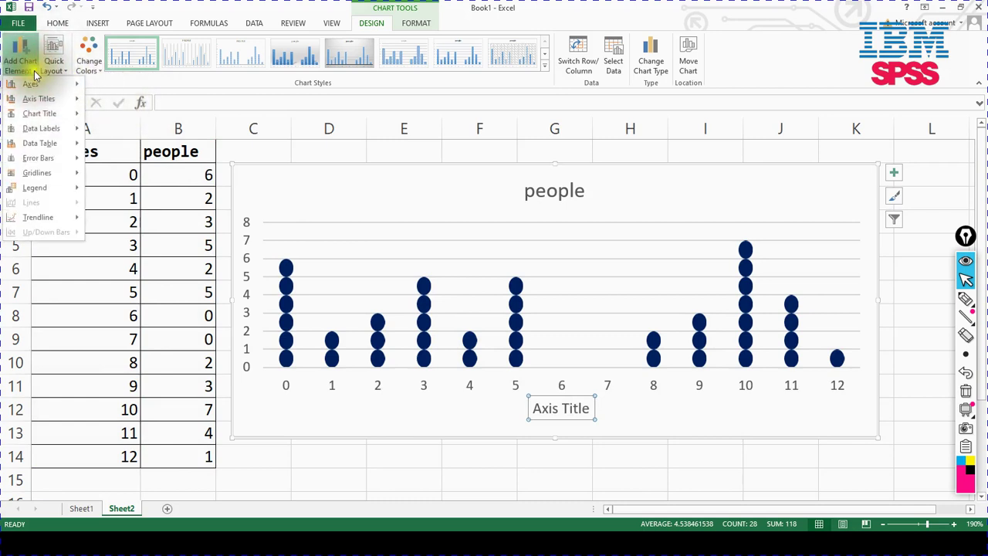
pyautogui.moveTo(41, 98)
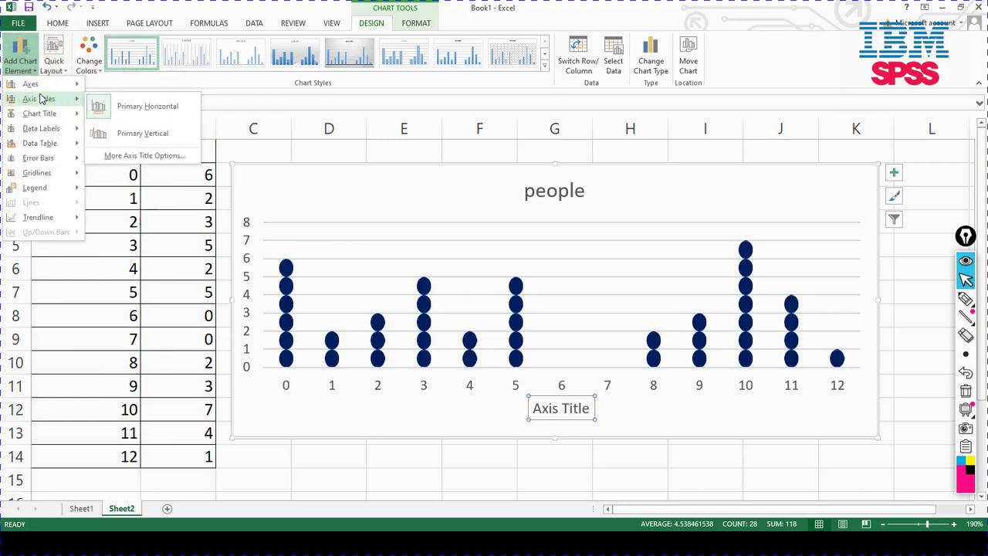
pyautogui.click(102, 132)
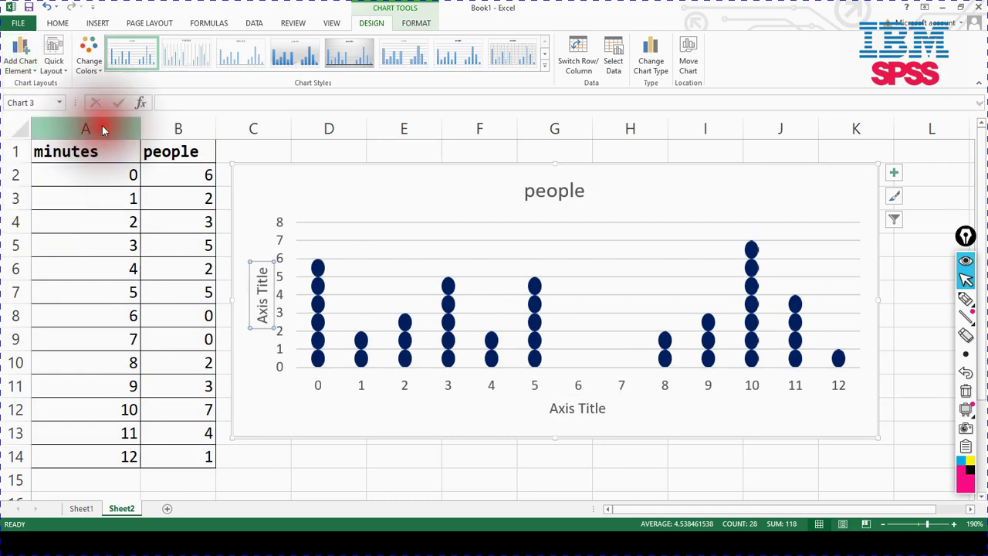
# Examine the minutes and people values in the first rows of the data table, pairing each minute with its people count
pyautogui.doubleClick(545, 192)
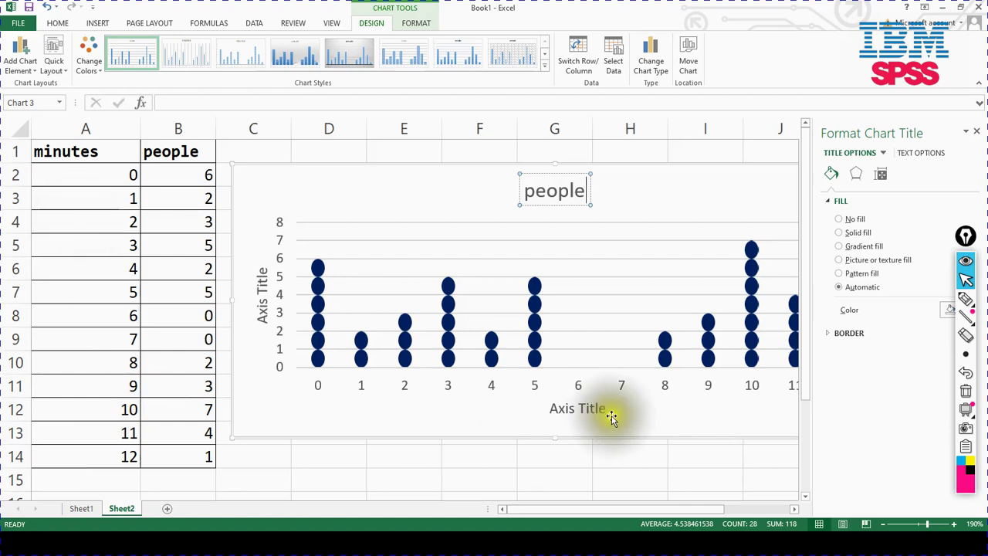
pyautogui.click(84, 173)
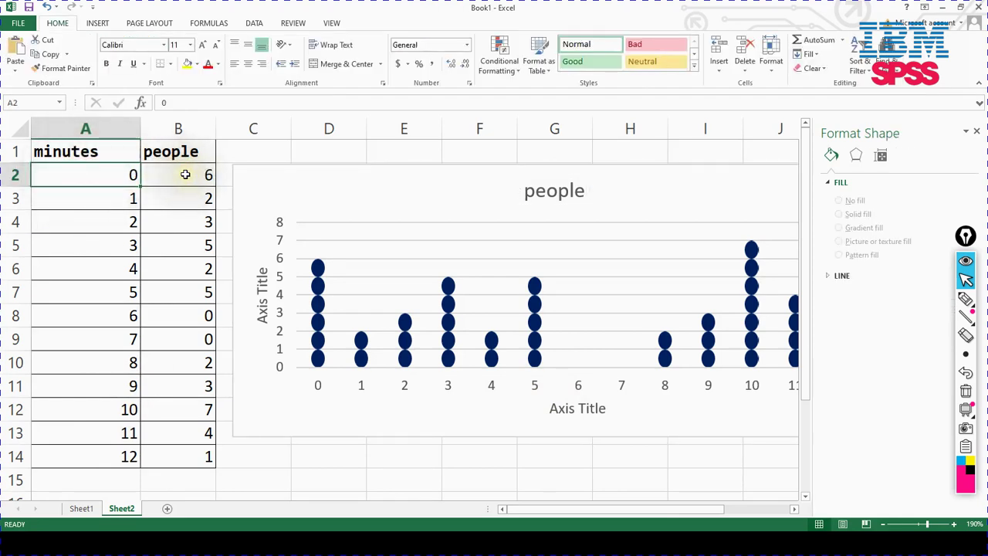
pyautogui.click(131, 198)
pyautogui.click(198, 200)
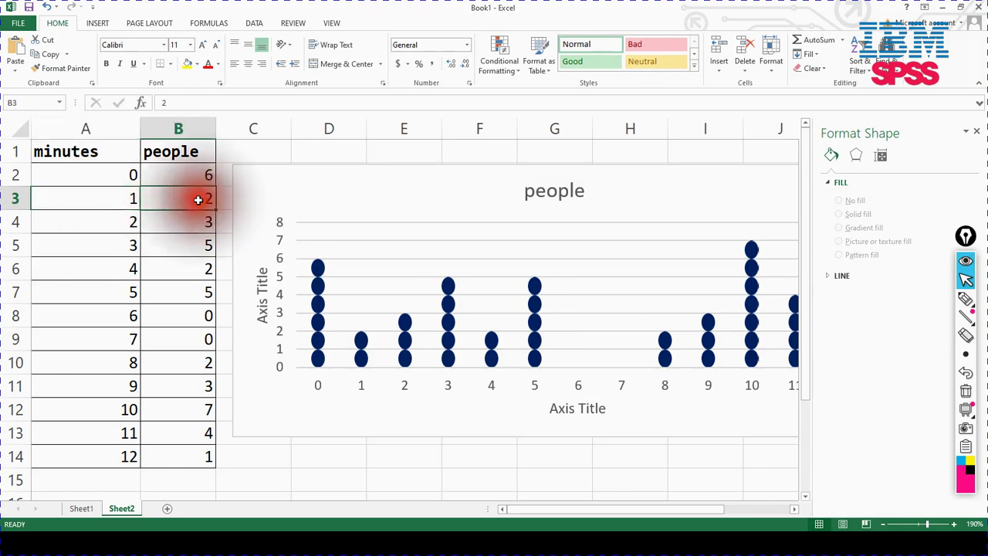
pyautogui.click(119, 230)
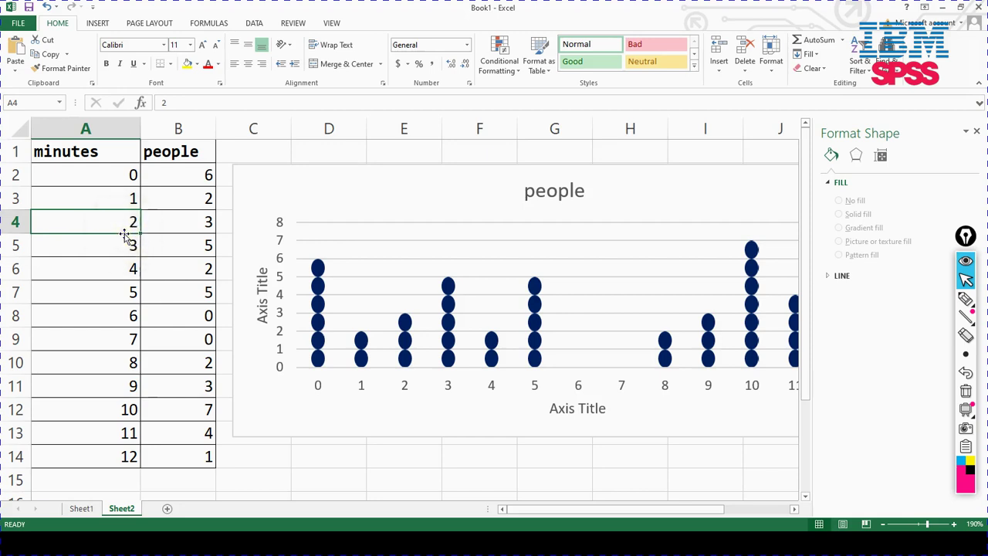
pyautogui.click(88, 177)
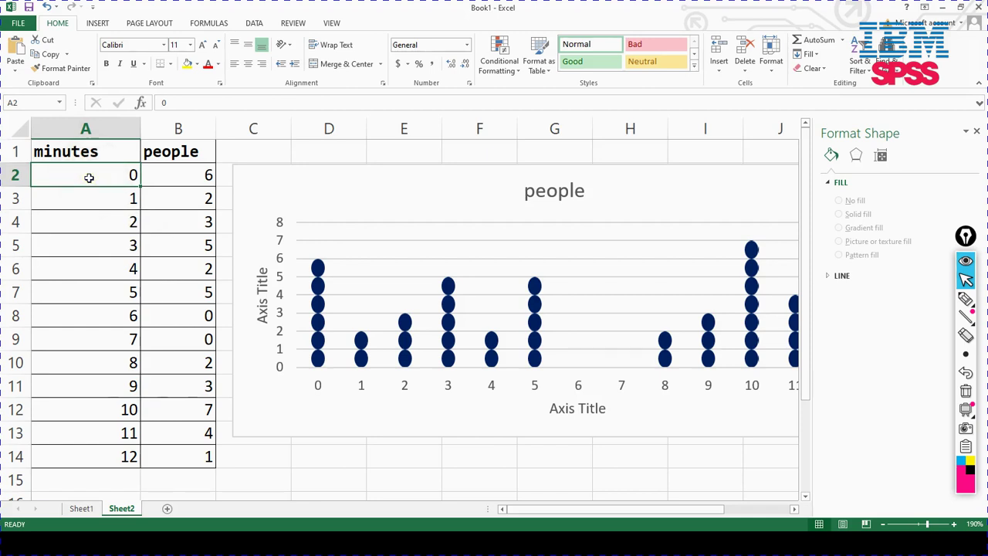
pyautogui.click(205, 175)
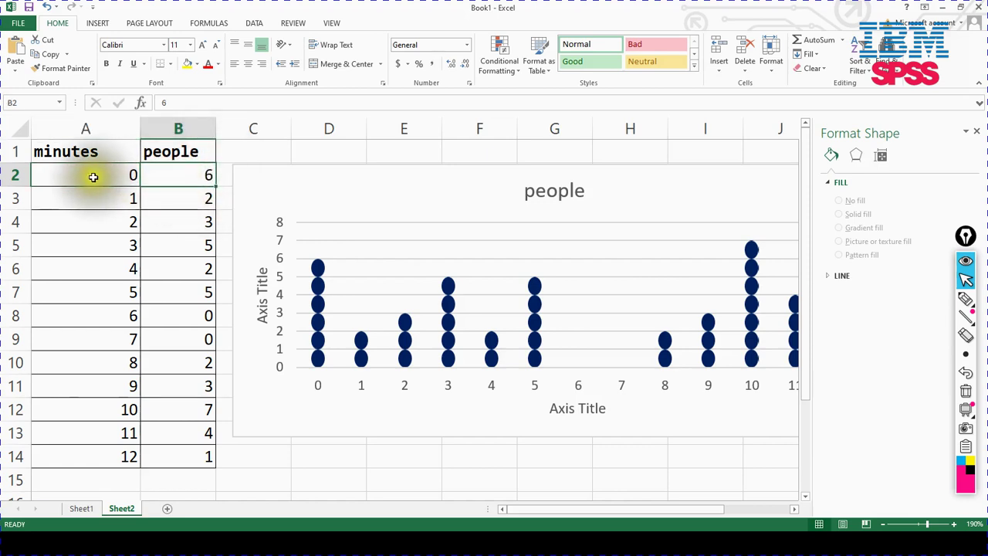
pyautogui.click(92, 178)
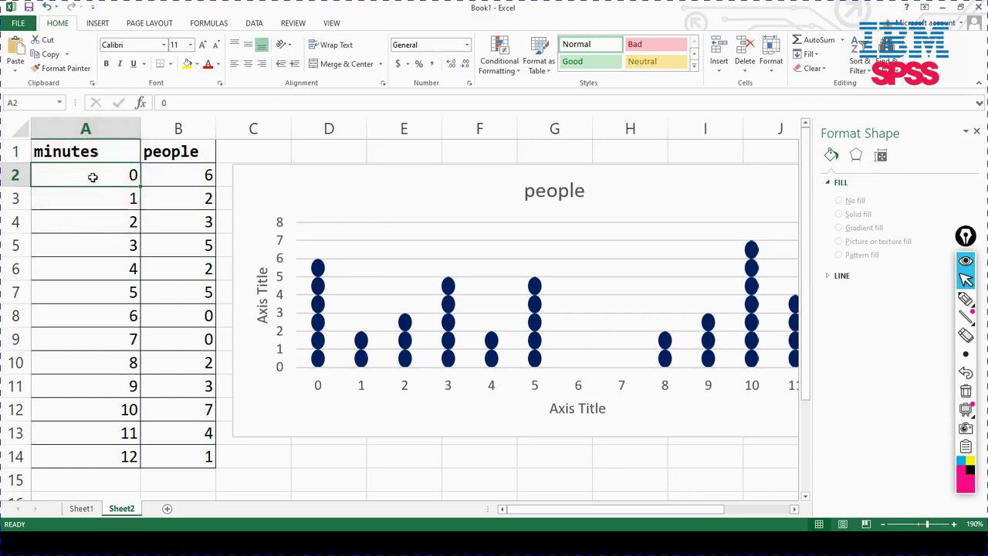
pyautogui.click(189, 176)
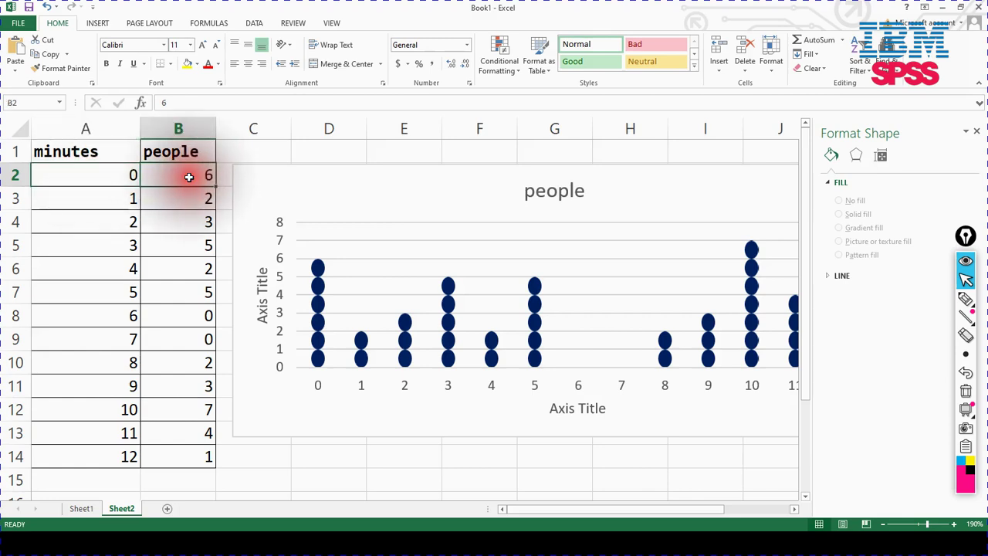
pyautogui.click(122, 193)
pyautogui.click(182, 196)
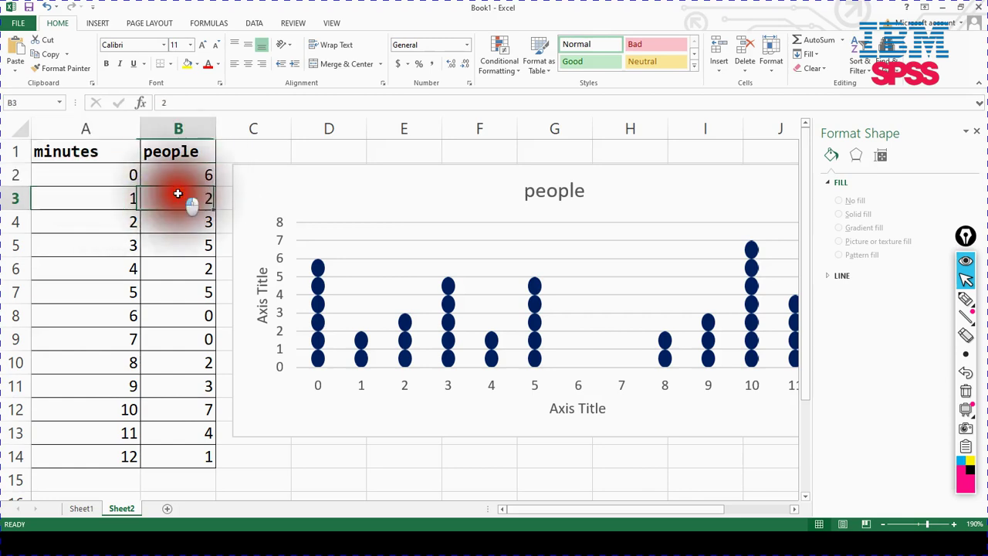
pyautogui.click(114, 220)
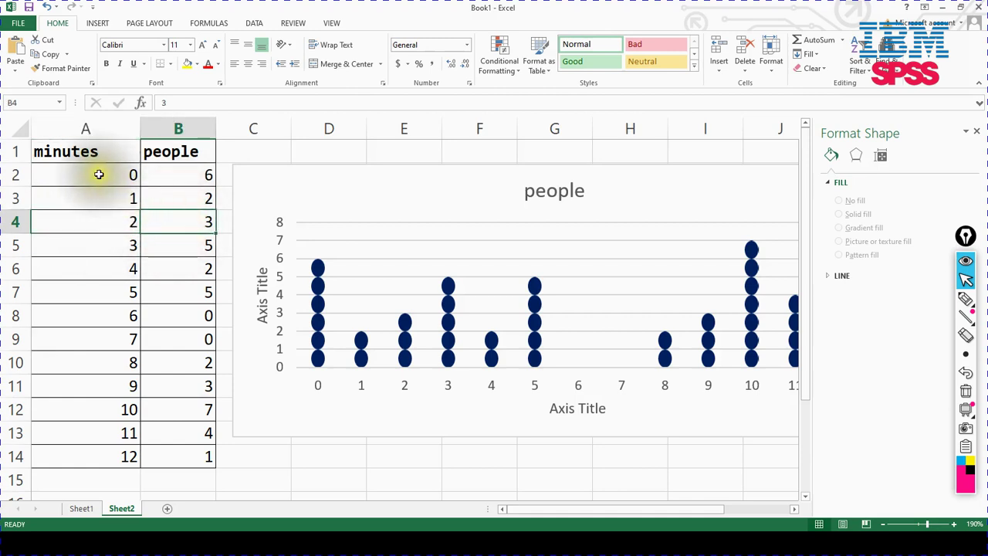
pyautogui.moveTo(98, 174); pyautogui.dragTo(85, 295)
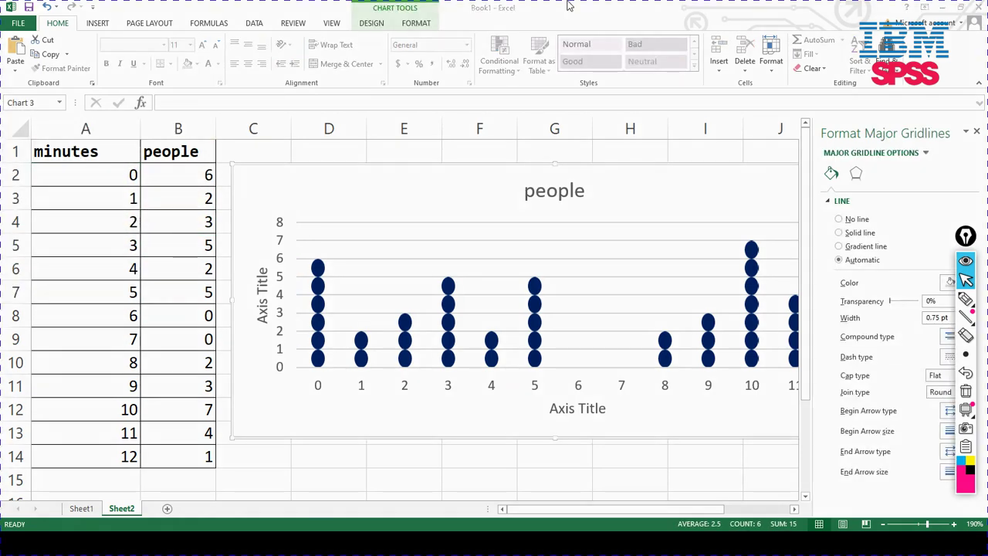
# Replace the chart title text with "dot plot"
pyautogui.click(545, 193)
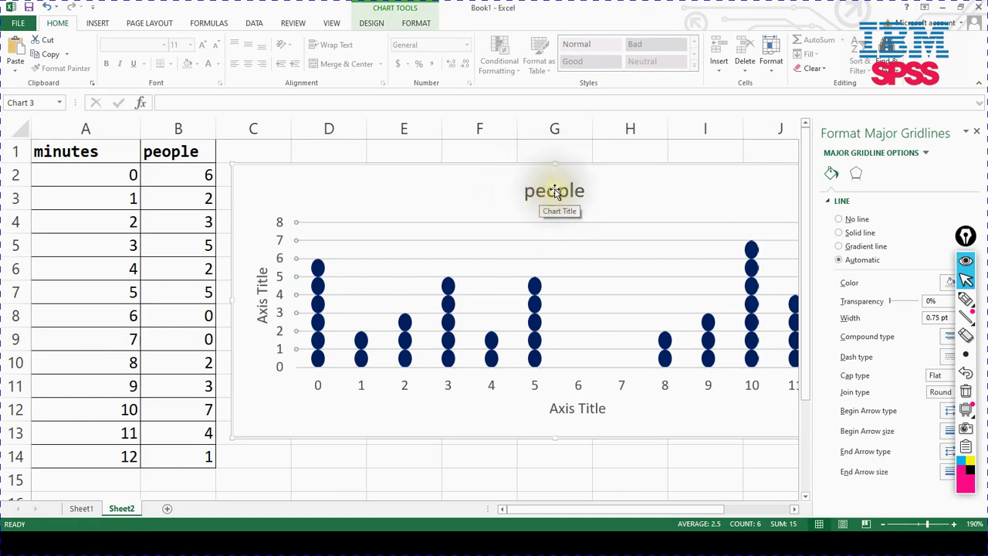
pyautogui.click(554, 189)
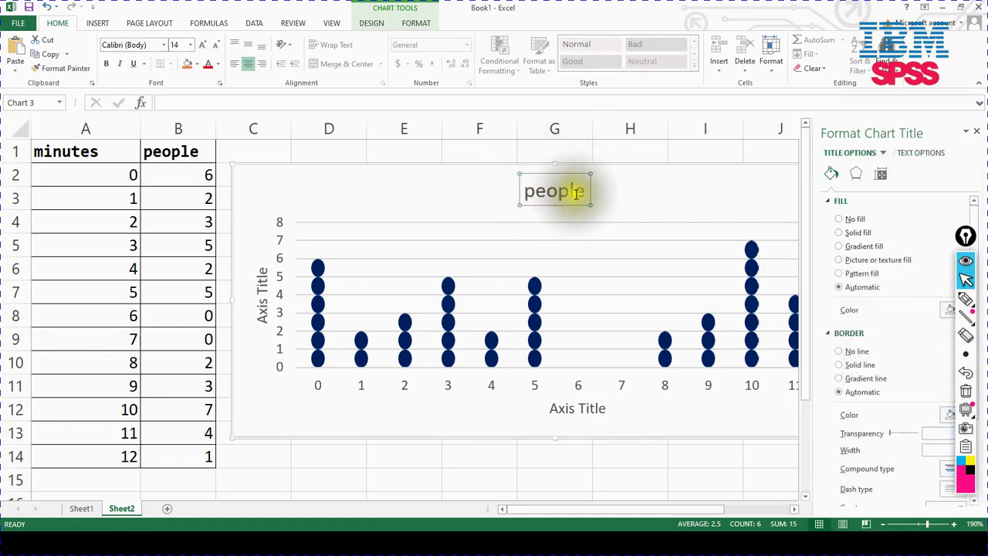
pyautogui.click(579, 193)
pyautogui.moveTo(585, 192); pyautogui.dragTo(538, 191)
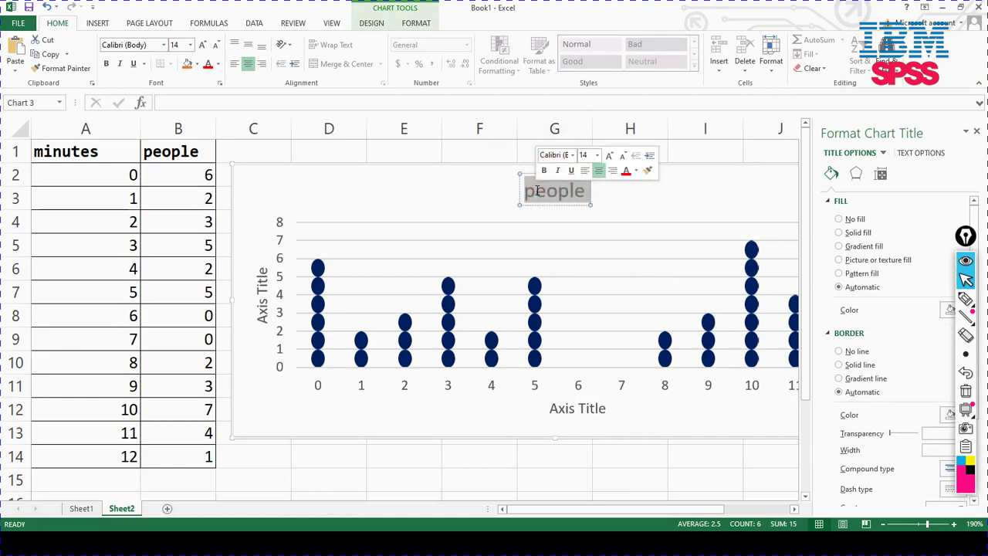
pyautogui.write('dot plot')
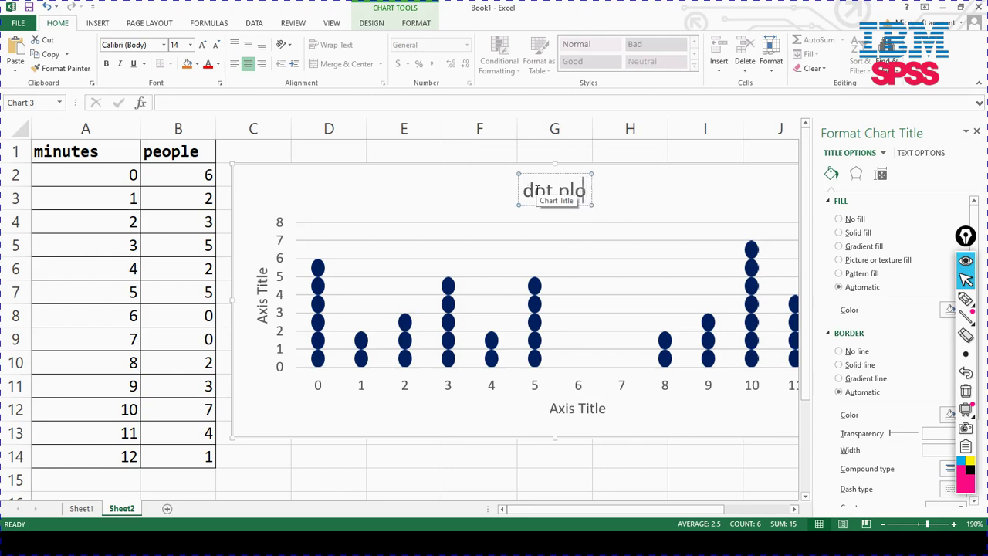
pyautogui.click(653, 187)
pyautogui.click(576, 189)
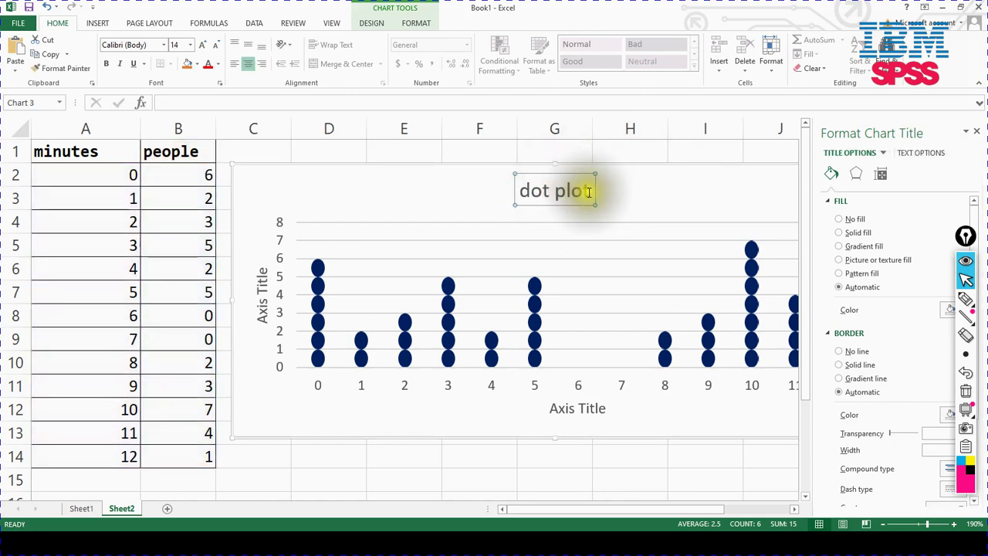
# Extend the chart title to "dot plot showing minutes by number of participants" and close the title formatting options
pyautogui.click(589, 190)
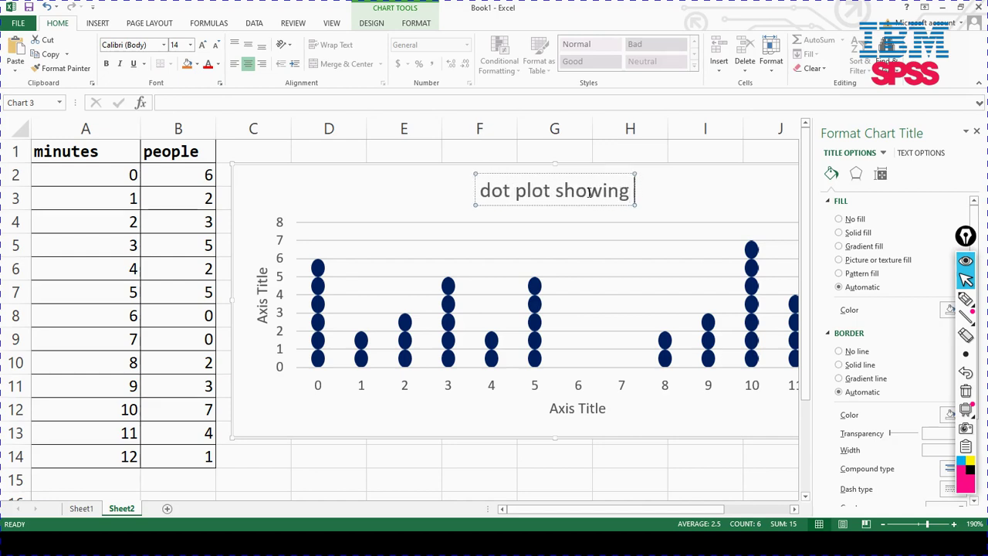
pyautogui.write('u')
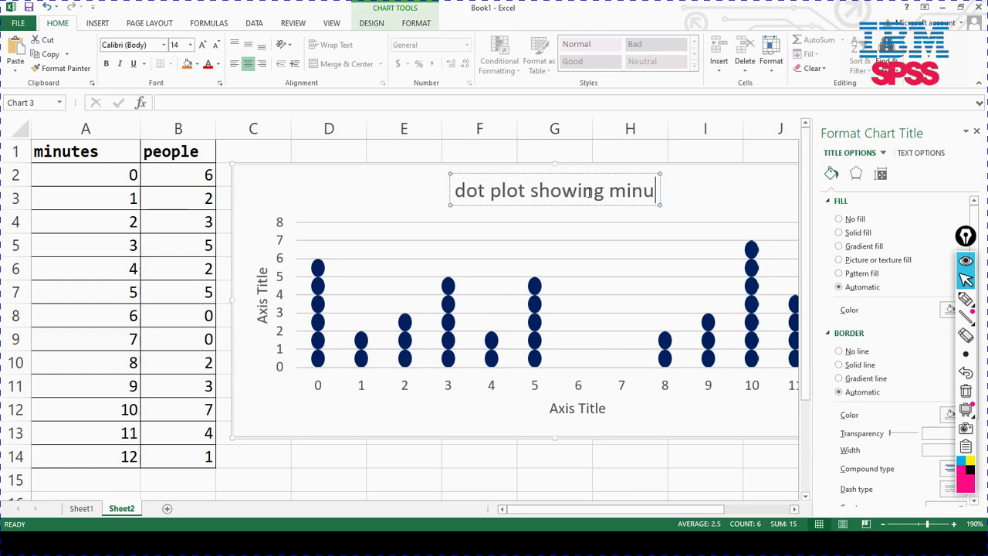
pyautogui.write('tes by ')
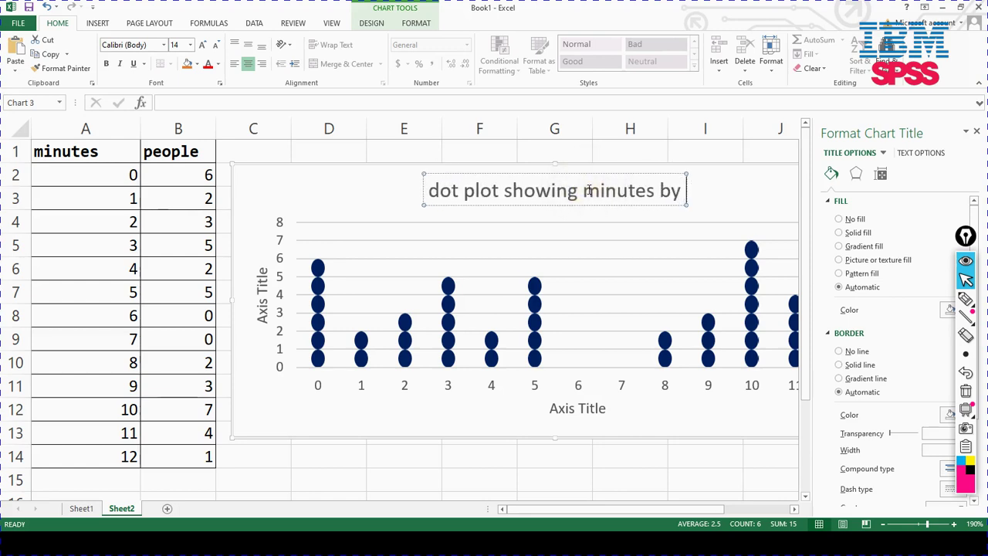
pyautogui.write('number of')
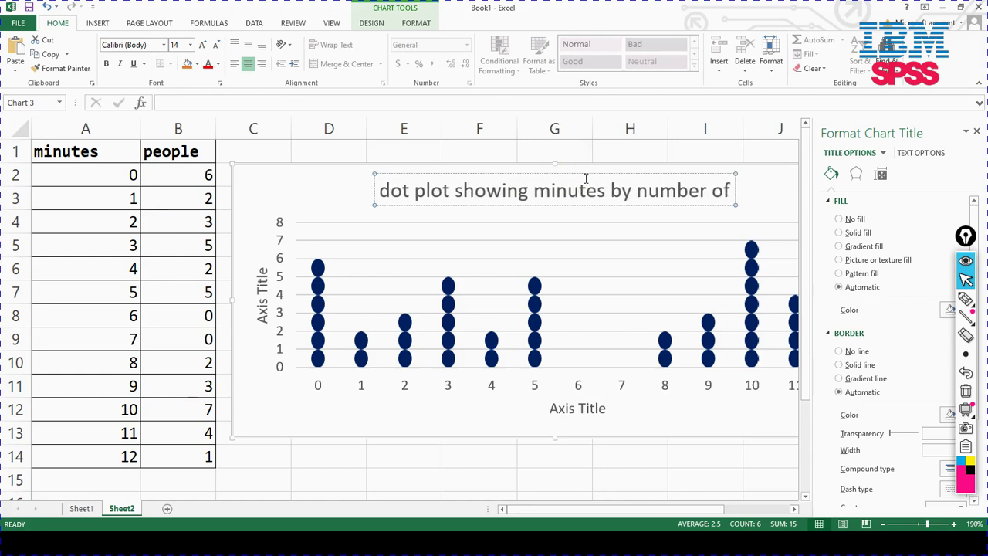
pyautogui.write(' parti')
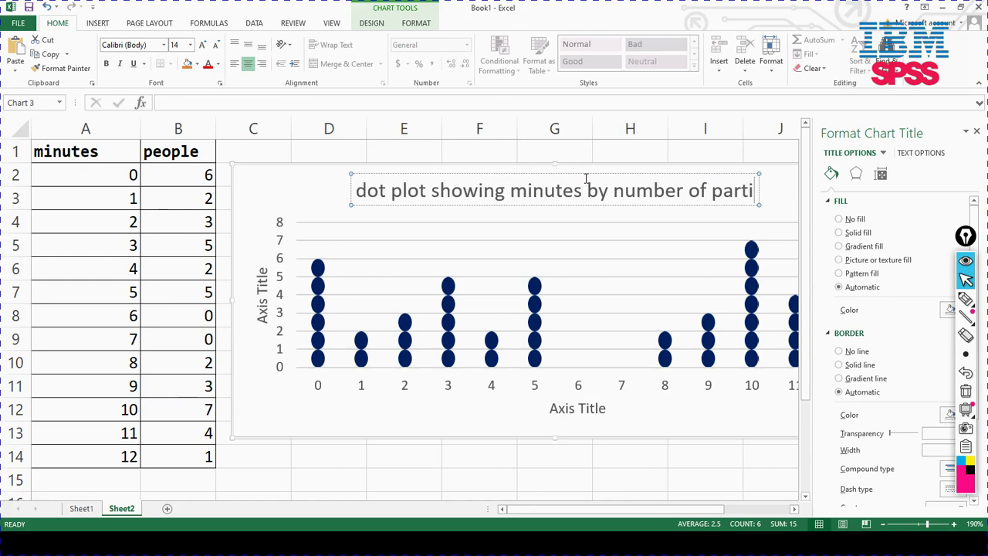
pyautogui.write('cipants')
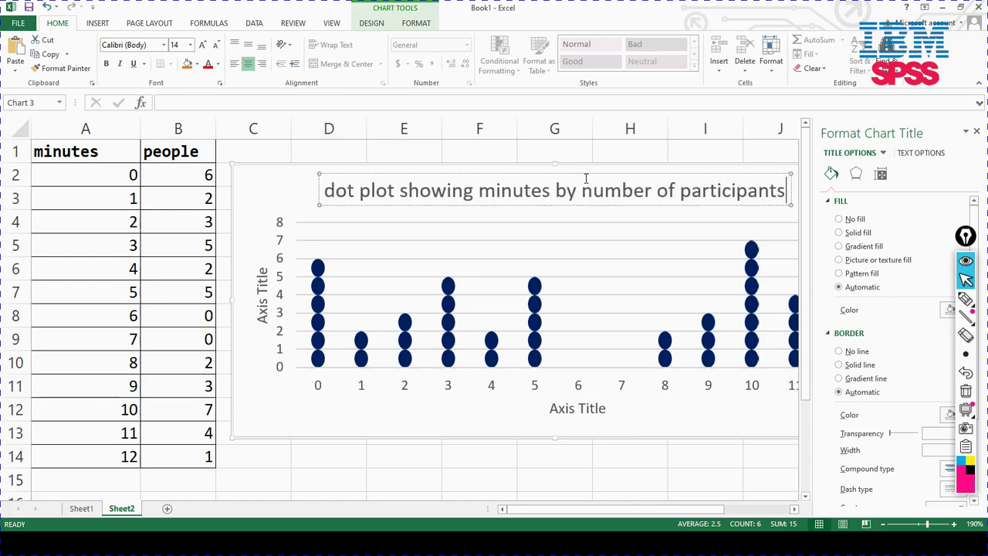
pyautogui.click(977, 135)
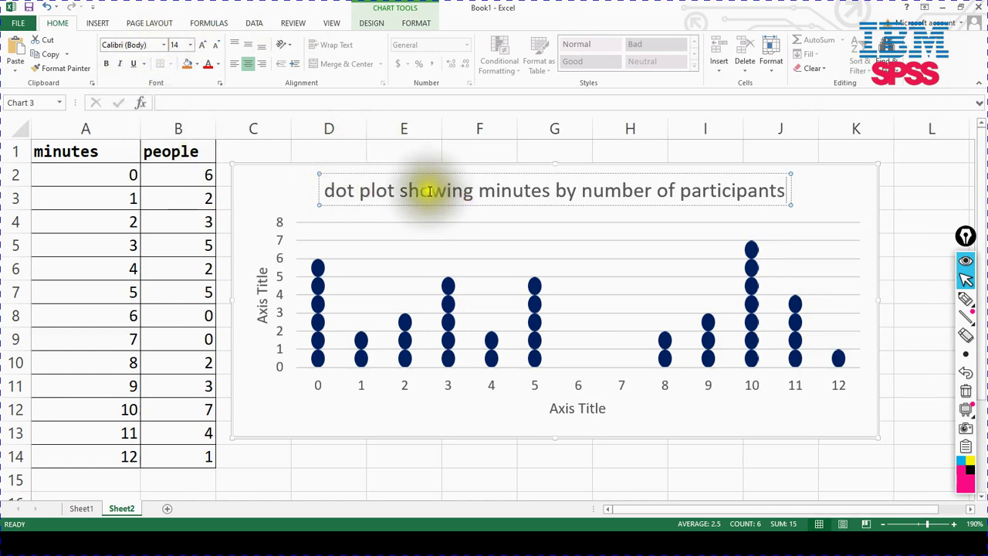
# Set the chart title's font to Consolas at size 12
pyautogui.click(467, 175)
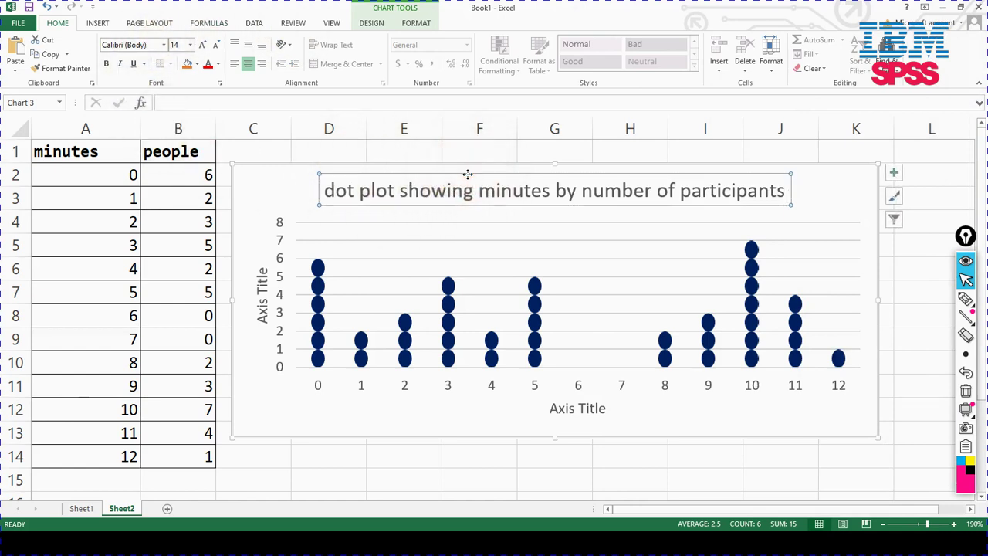
pyautogui.click(58, 23)
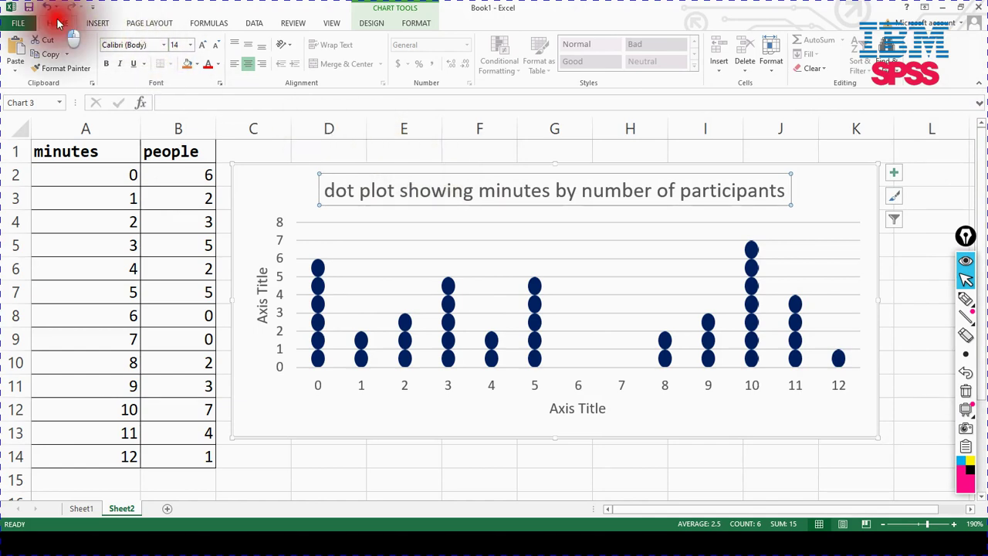
pyautogui.click(133, 44)
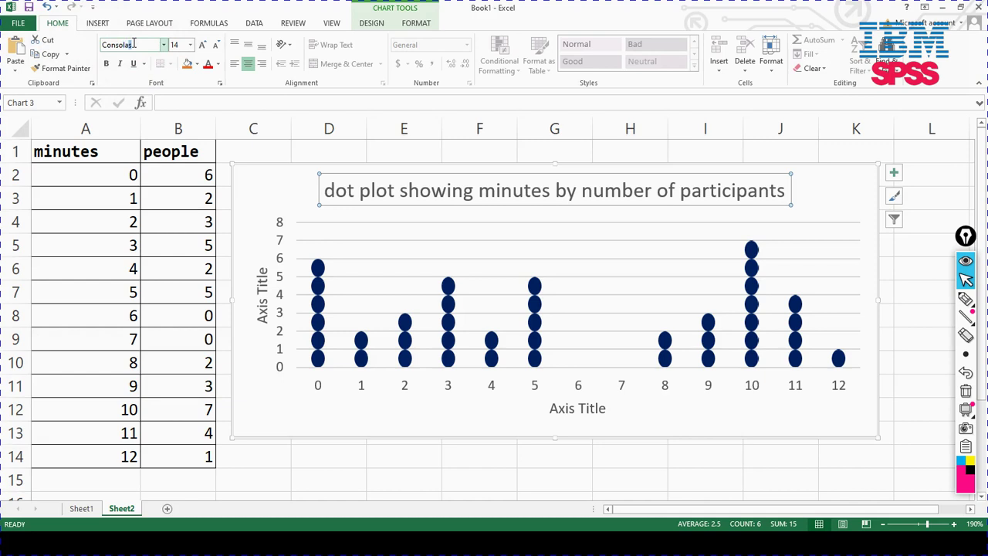
pyautogui.write('Consolas')
pyautogui.press('Return')
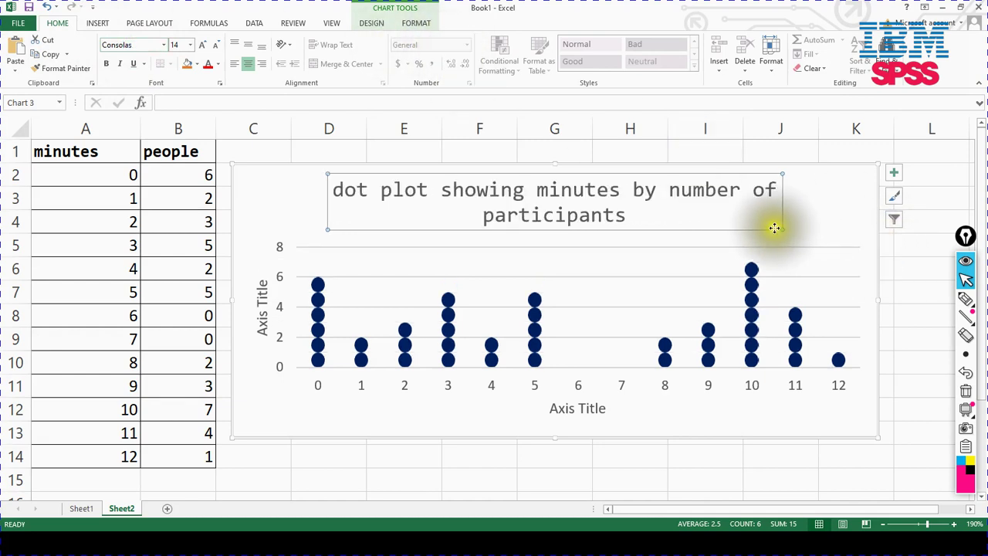
pyautogui.click(191, 47)
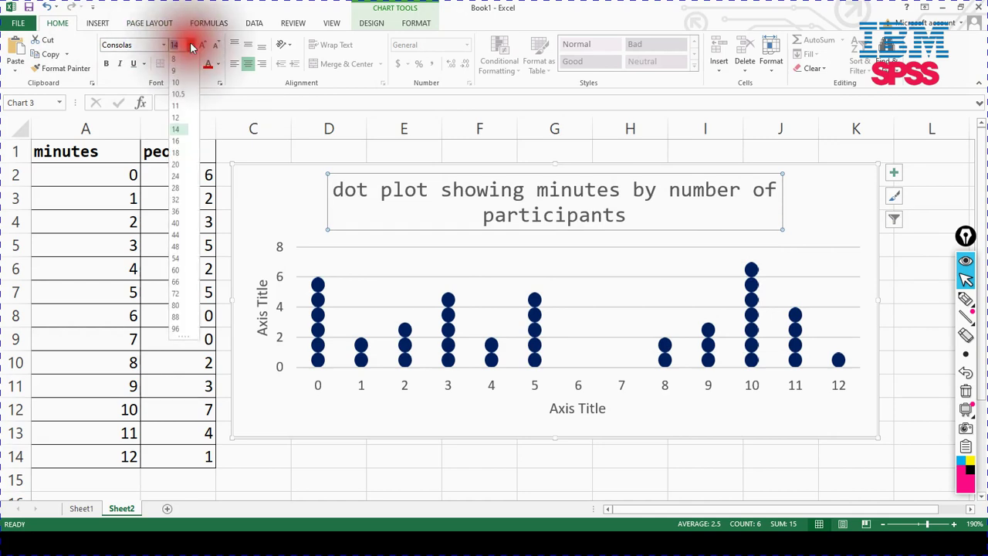
pyautogui.click(176, 119)
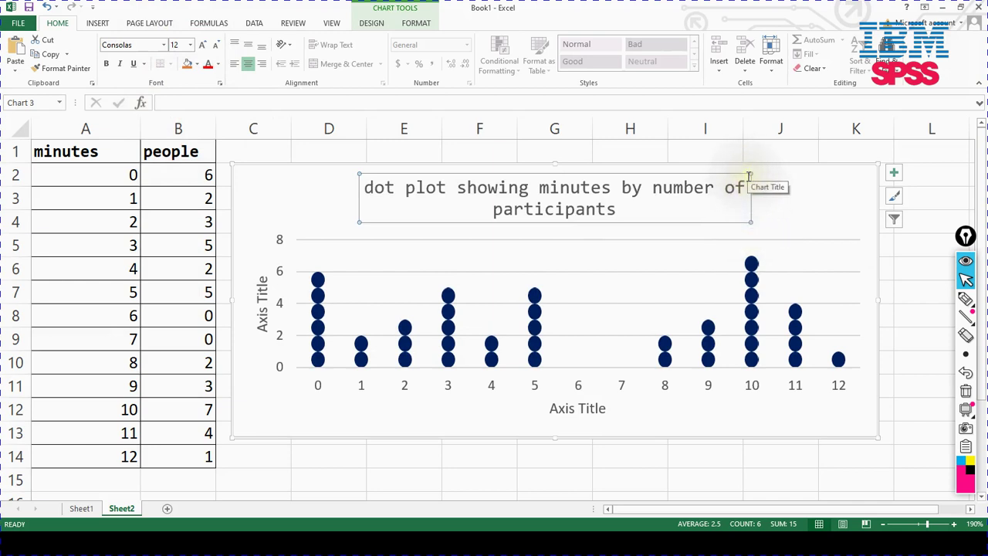
# Try to resize the chart title box from its corners
pyautogui.click(749, 218)
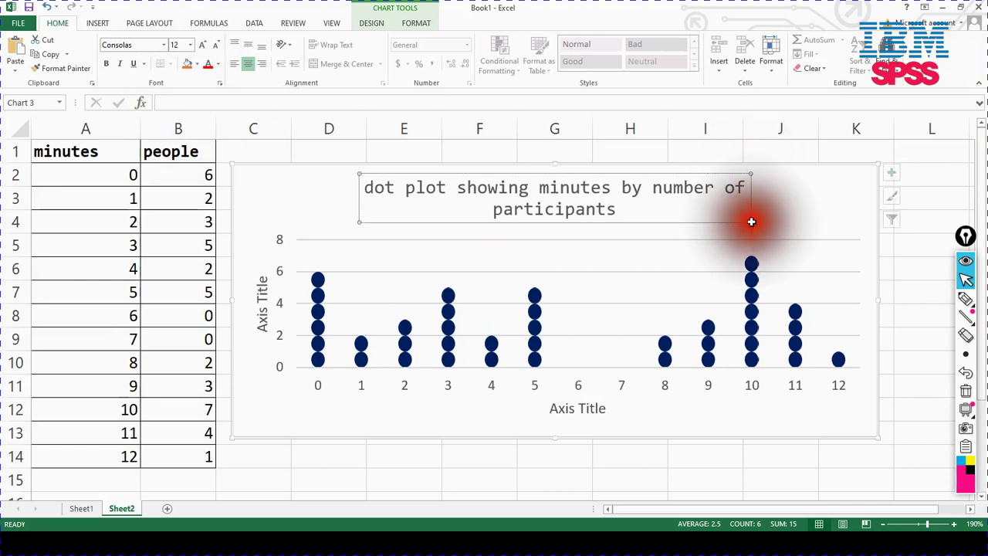
pyautogui.click(749, 223)
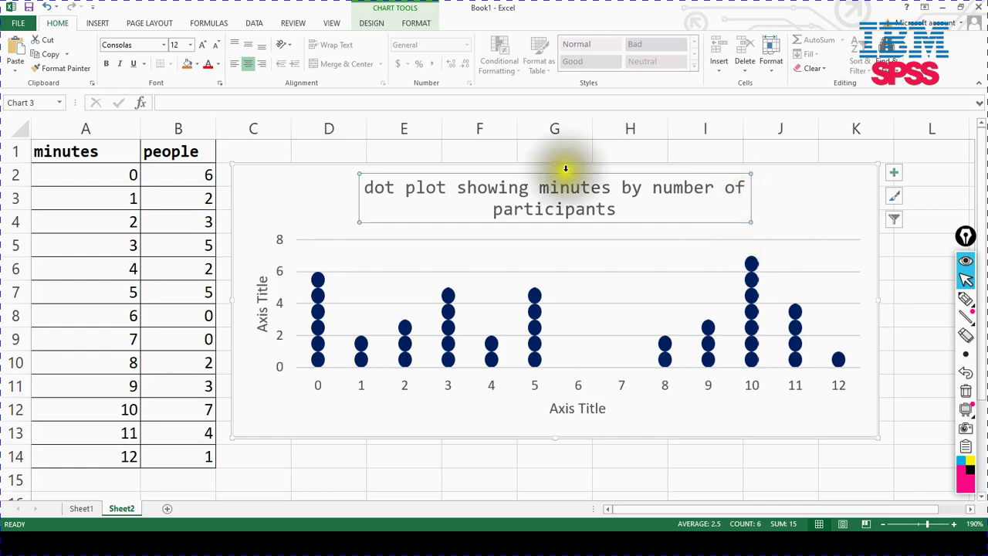
pyautogui.click(359, 173)
pyautogui.click(362, 180)
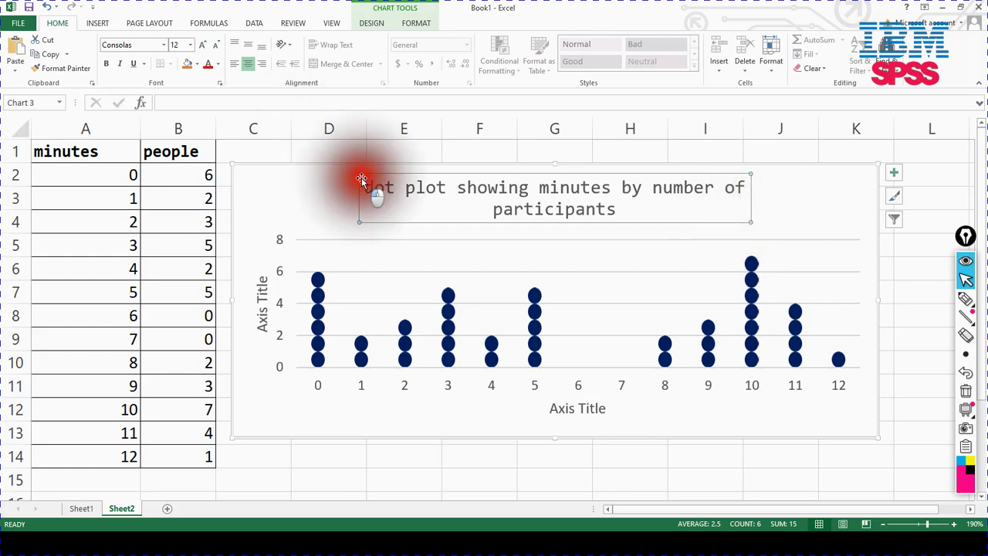
pyautogui.click(357, 171)
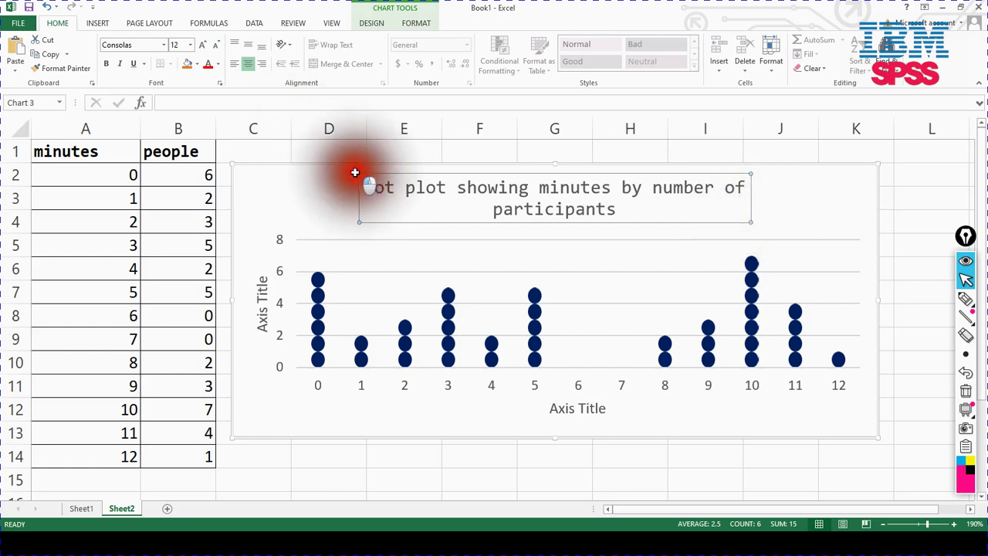
pyautogui.click(360, 221)
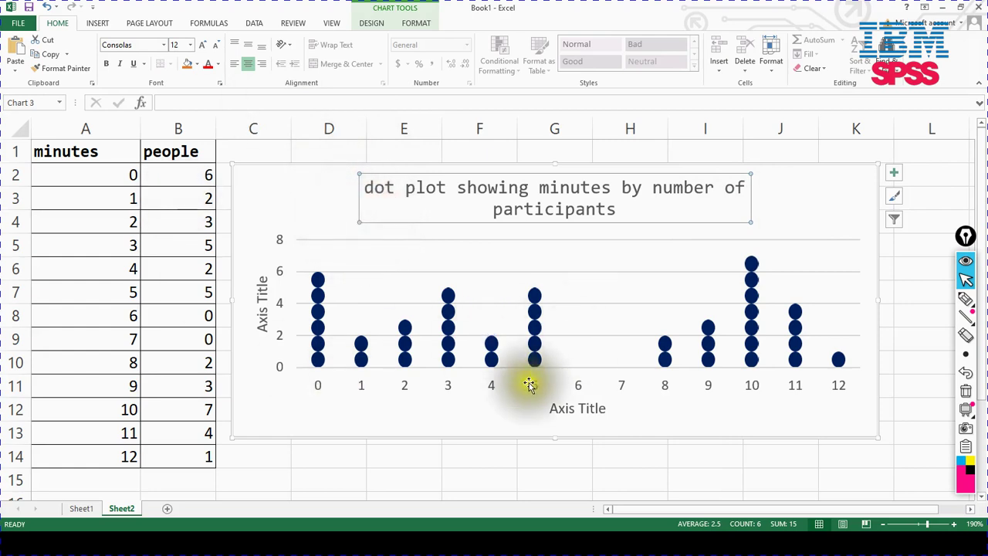
# Replace the horizontal axis title text with "minutes"
pyautogui.click(578, 409)
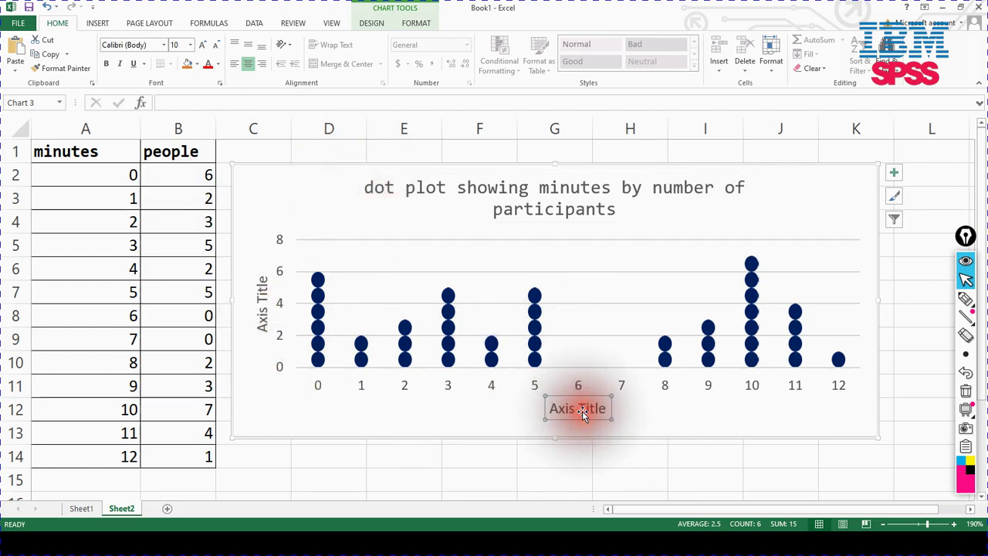
pyautogui.click(608, 410)
pyautogui.tripleClick(602, 409)
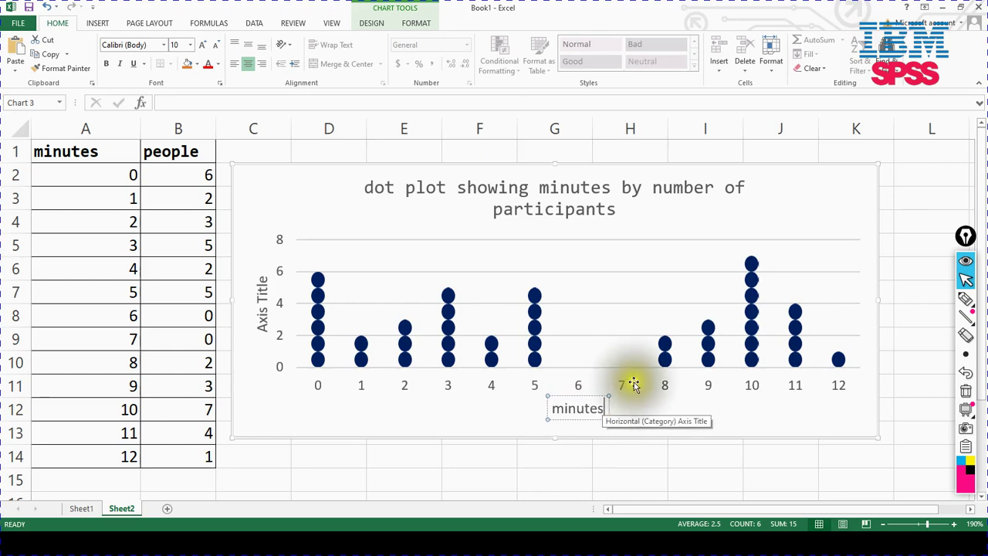
# Replace the vertical axis title text with "Number of participants" and close the axis title formatting options
pyautogui.doubleClick(264, 298)
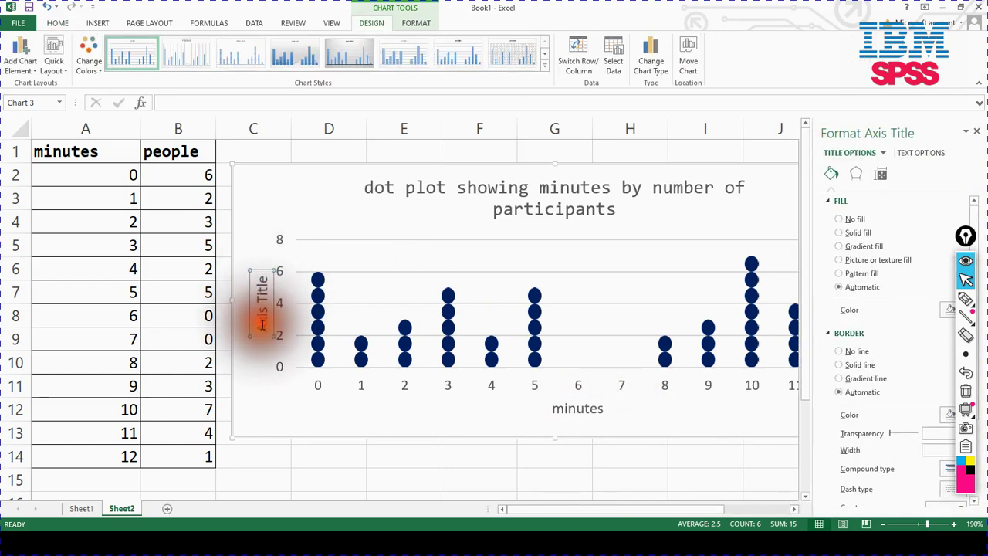
pyautogui.moveTo(265, 327); pyautogui.dragTo(261, 309)
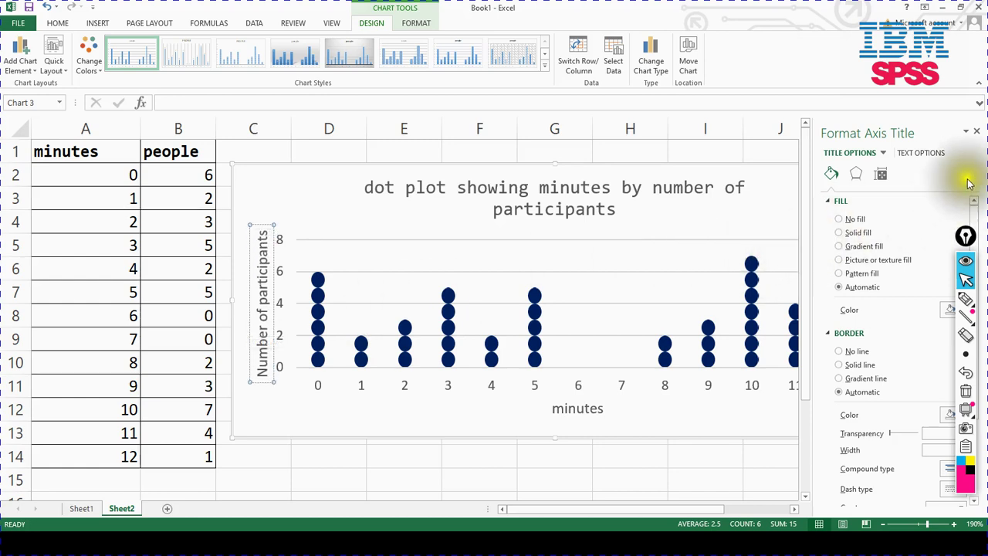
pyautogui.click(975, 129)
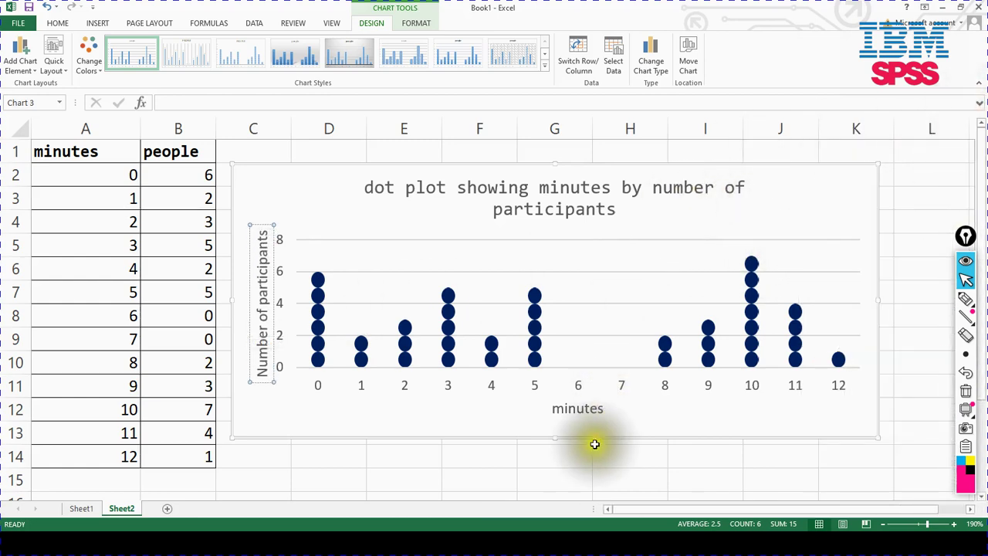
# Add a legend to the dot plot, placed at the top between the chart title and the plot
pyautogui.click(267, 184)
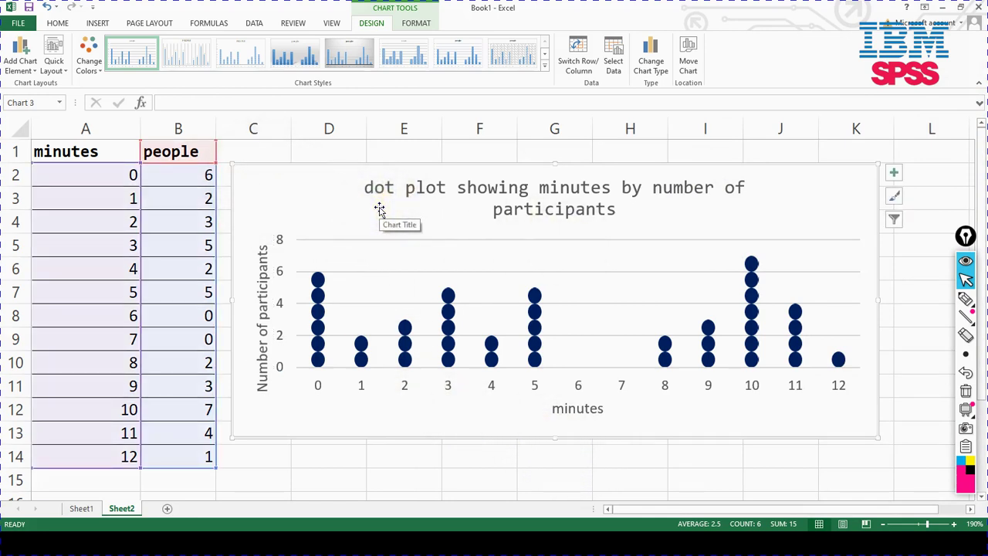
pyautogui.moveTo(318, 284)
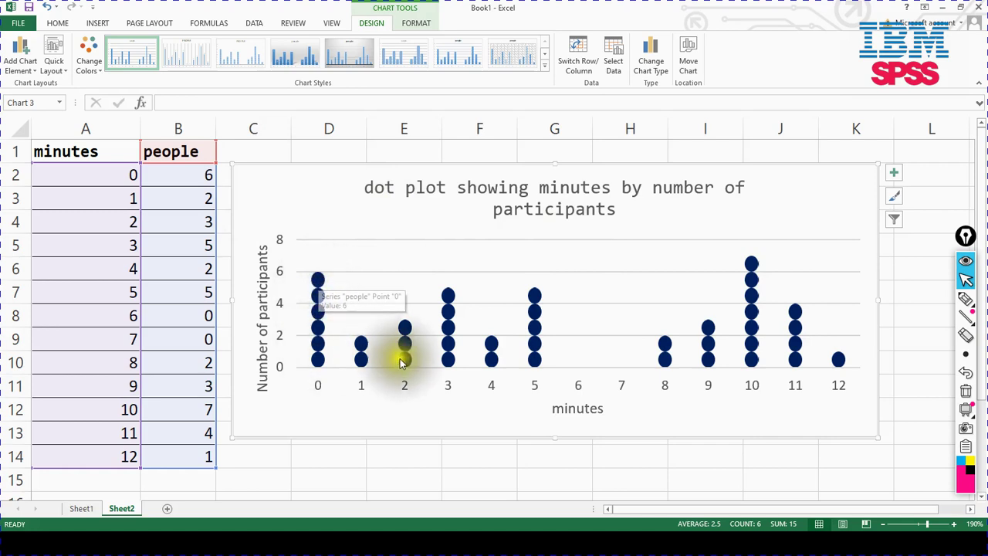
pyautogui.moveTo(405, 342)
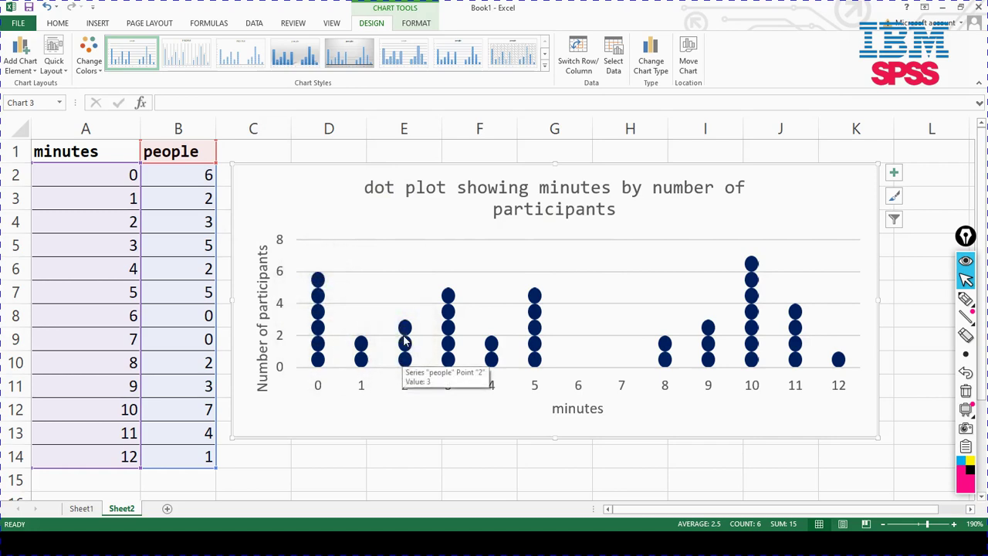
pyautogui.click(35, 74)
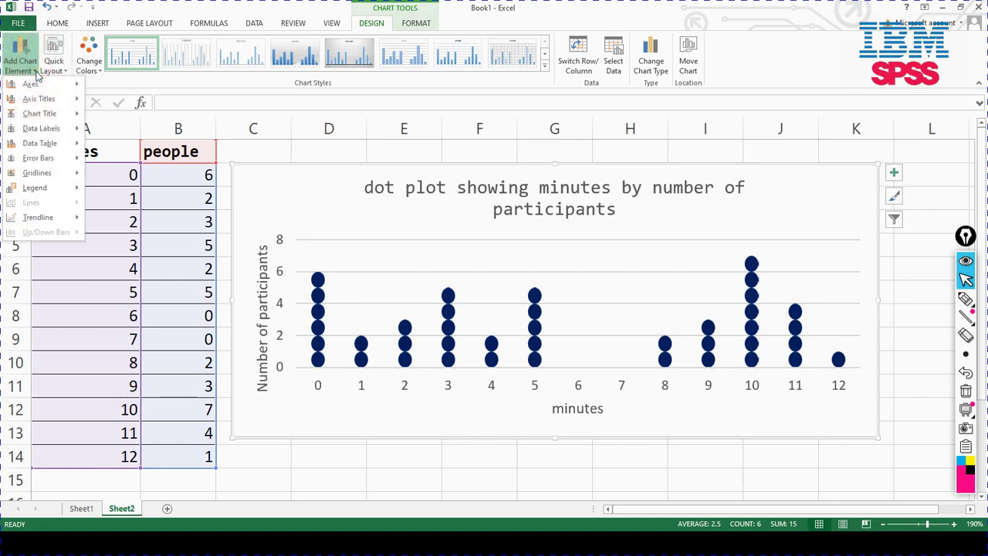
pyautogui.click(372, 25)
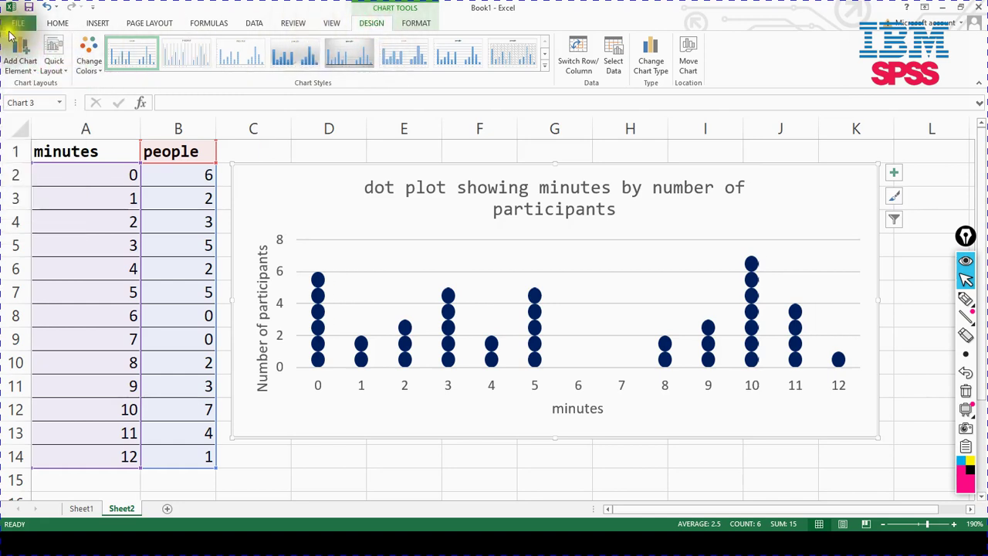
pyautogui.click(34, 70)
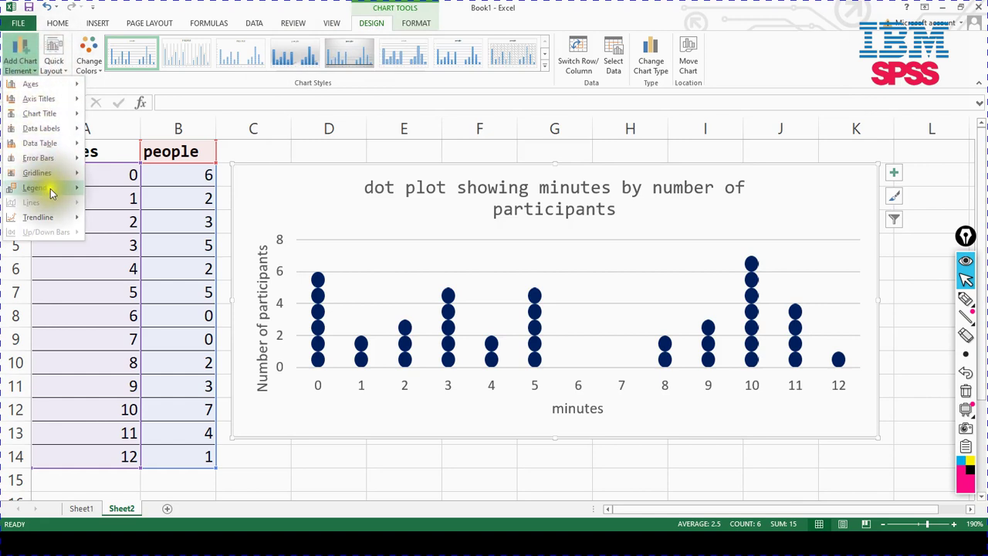
pyautogui.moveTo(51, 193)
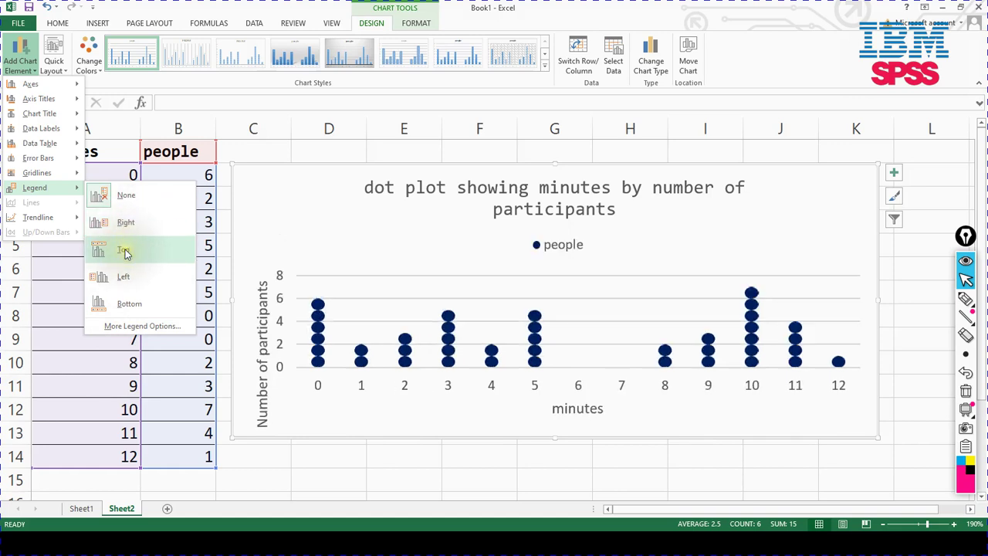
pyautogui.click(125, 252)
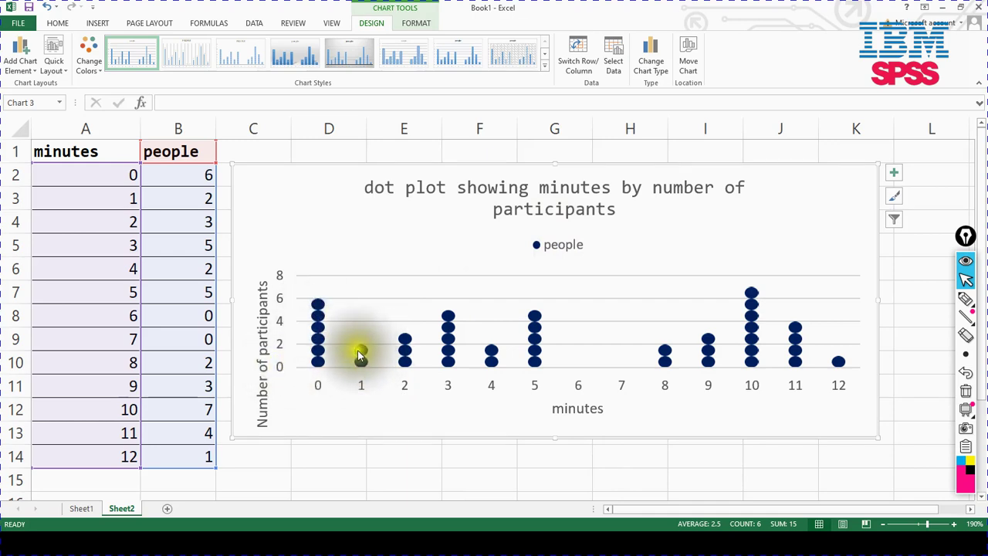
# Enlarge the chart from its lower-right corner so the title fits on one line
pyautogui.moveTo(407, 350)
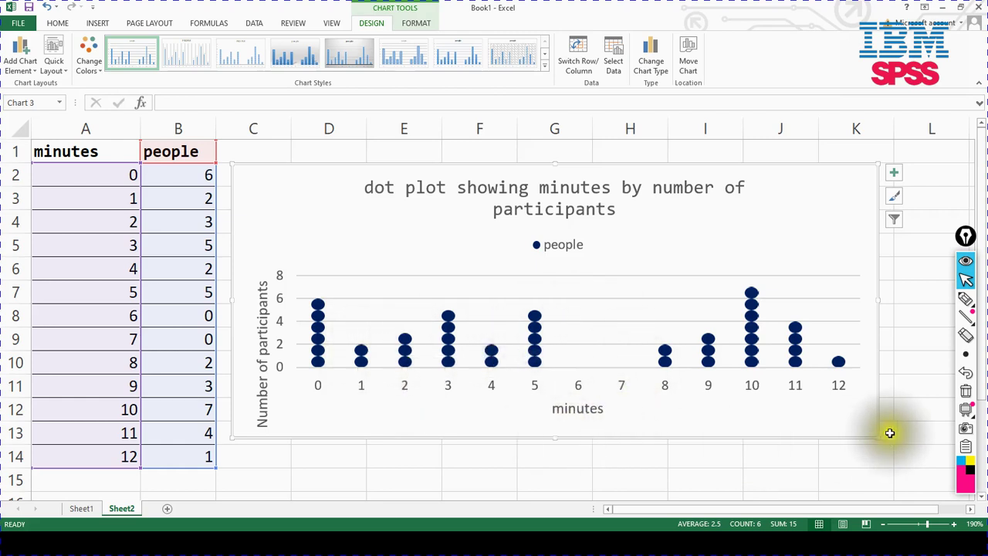
pyautogui.moveTo(877, 437); pyautogui.dragTo(877, 438)
pyautogui.moveTo(897, 467); pyautogui.dragTo(898, 468)
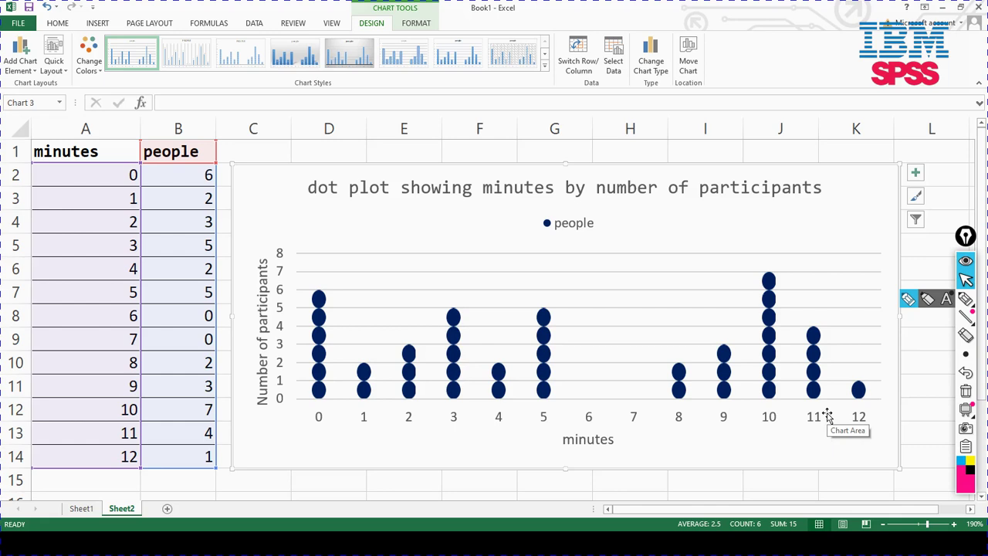
# Copy the entire dot plot chart
pyautogui.click(602, 168)
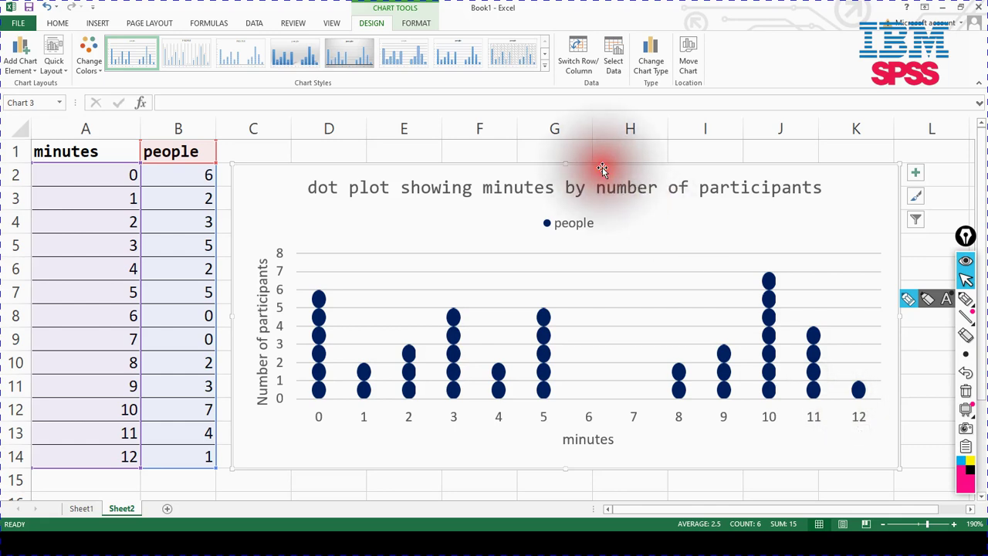
pyautogui.rightClick(602, 168)
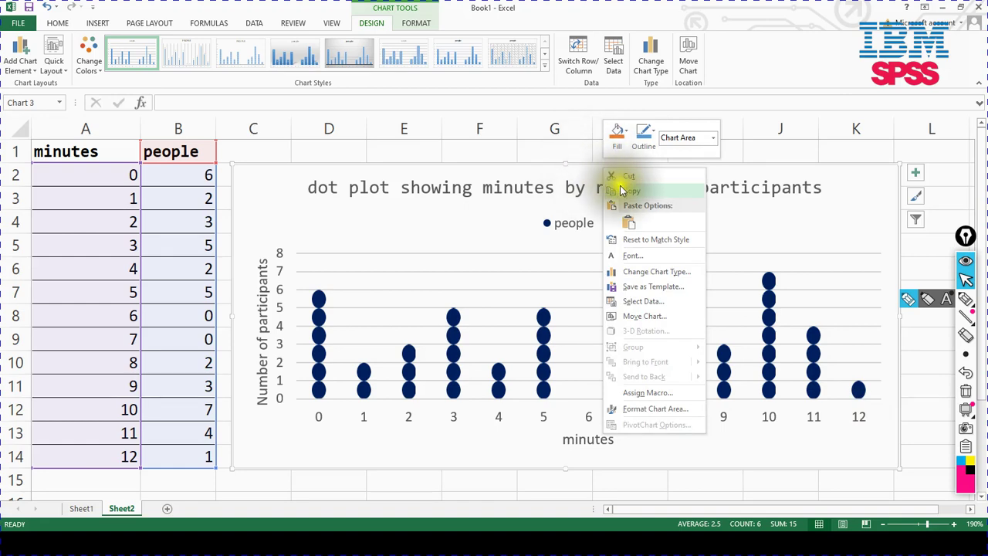
pyautogui.click(625, 192)
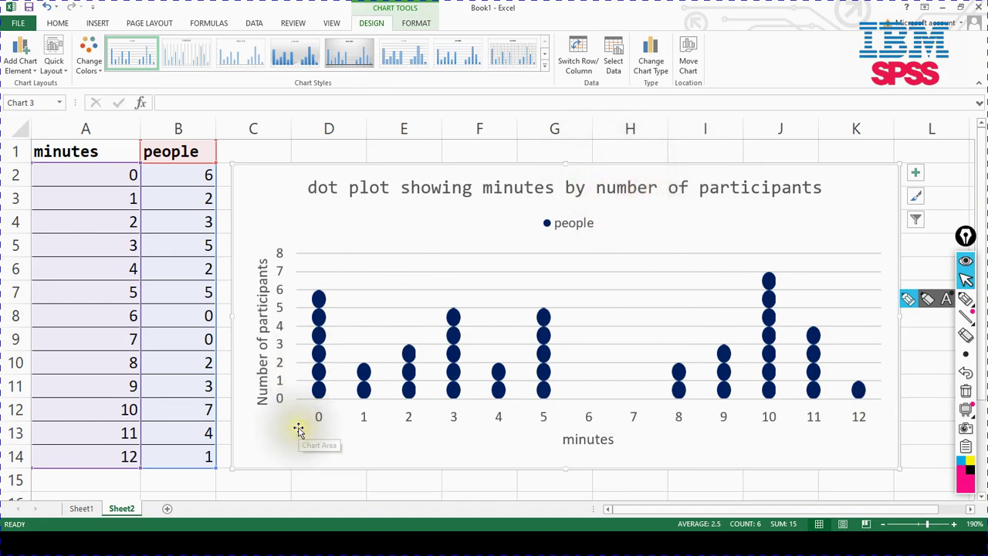
# Switch to the Word document, delete the blue circle and paste the copied chart in its place
pyautogui.press('super')
pyautogui.click(529, 545)
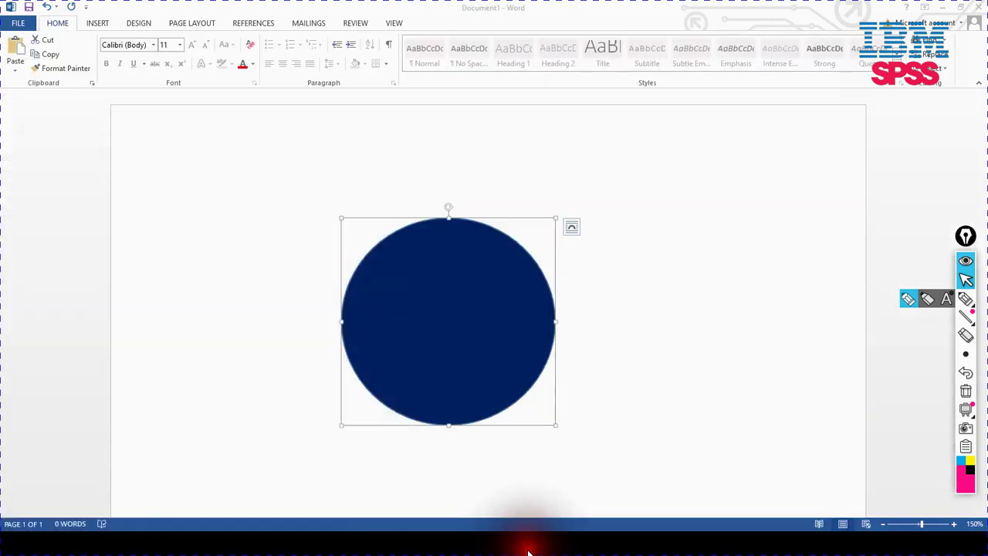
pyautogui.click(445, 328)
pyautogui.press('Delete')
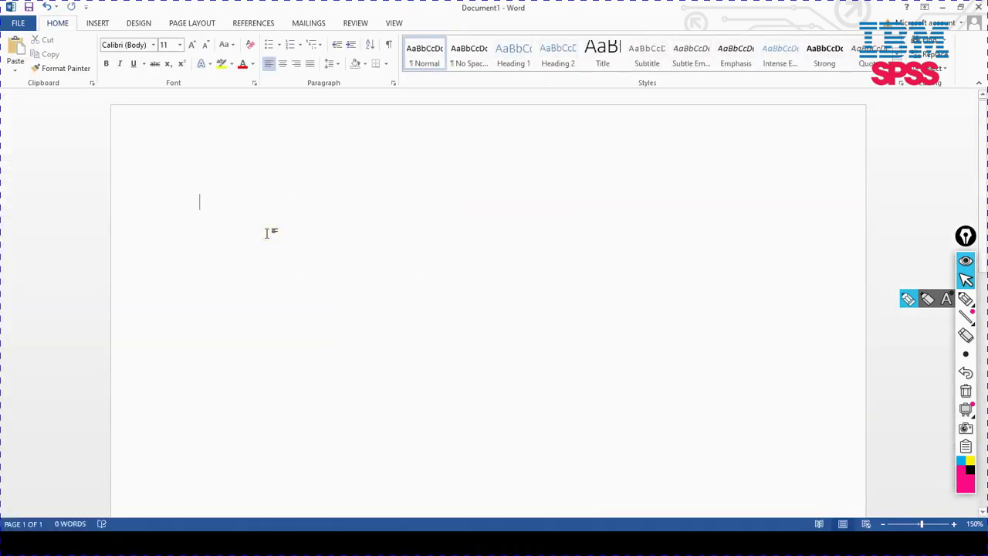
pyautogui.hotkey('ctrl', 'v')
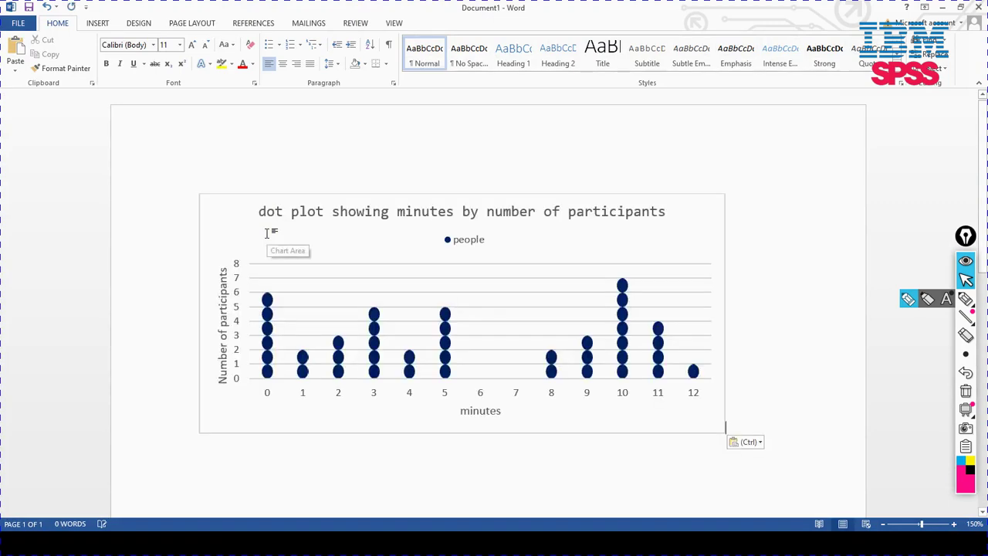
# Resize the pasted chart in Word, making it wider but low enough for the dots to look round
pyautogui.click(342, 197)
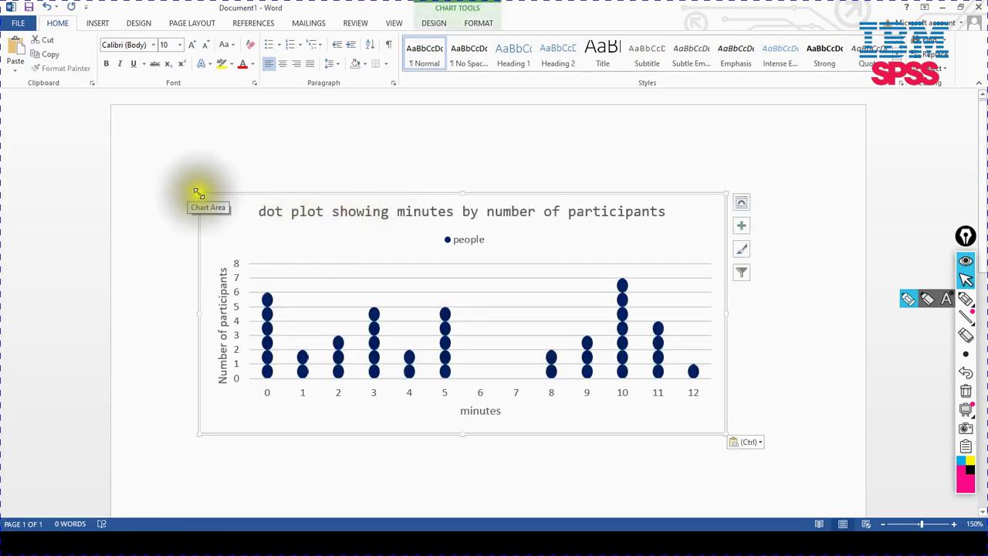
pyautogui.moveTo(198, 192); pyautogui.dragTo(147, 132)
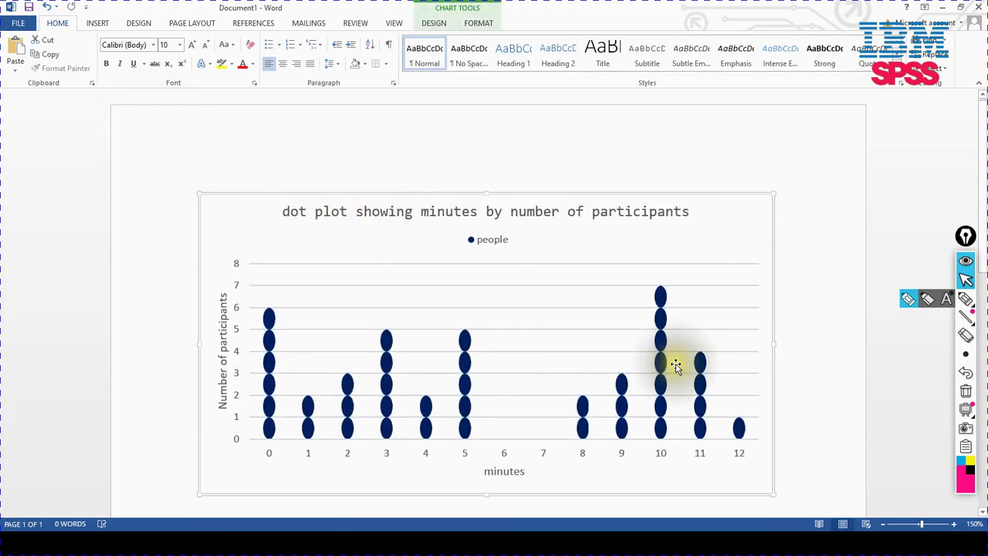
pyautogui.scroll(-3, 748, 374)
pyautogui.scroll(2, 773, 366)
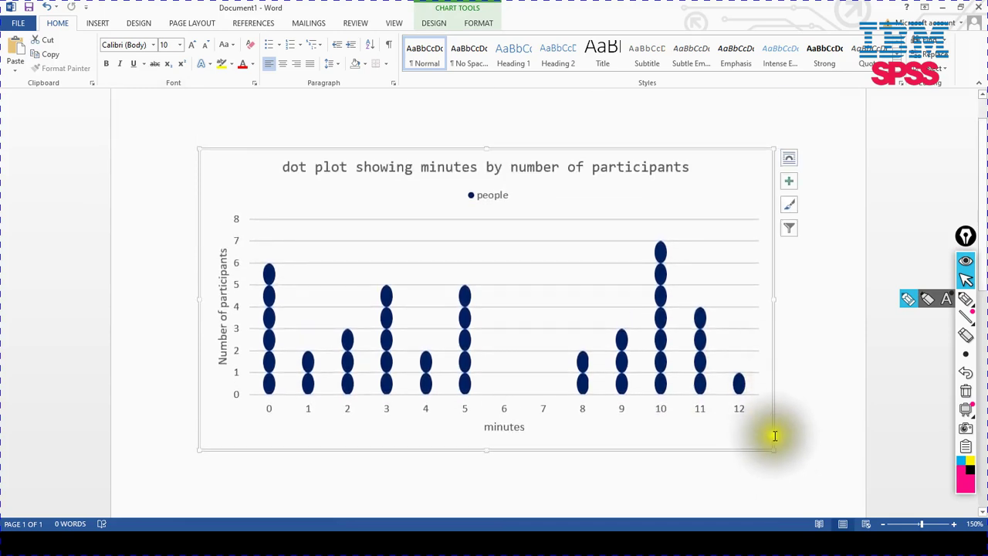
pyautogui.moveTo(773, 451); pyautogui.dragTo(783, 388)
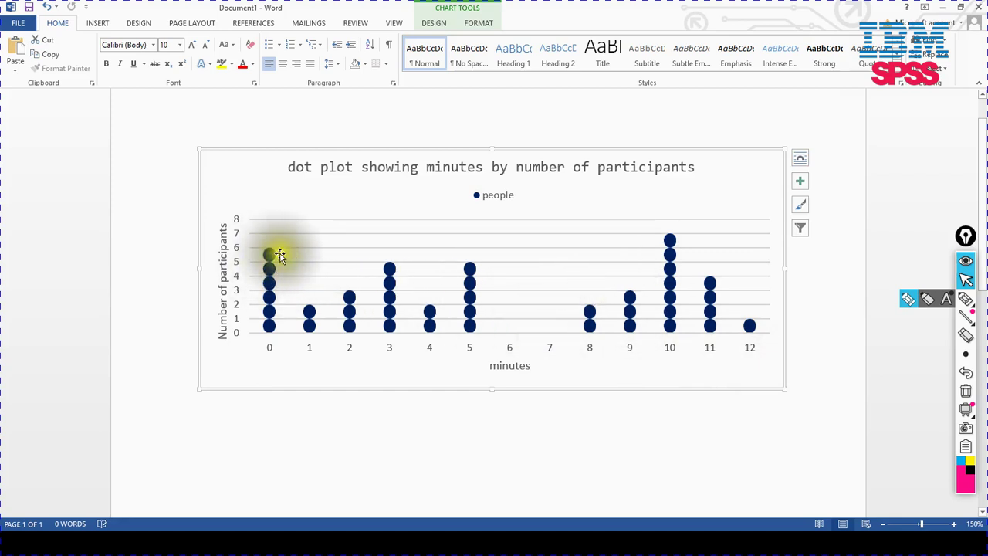
pyautogui.click(809, 368)
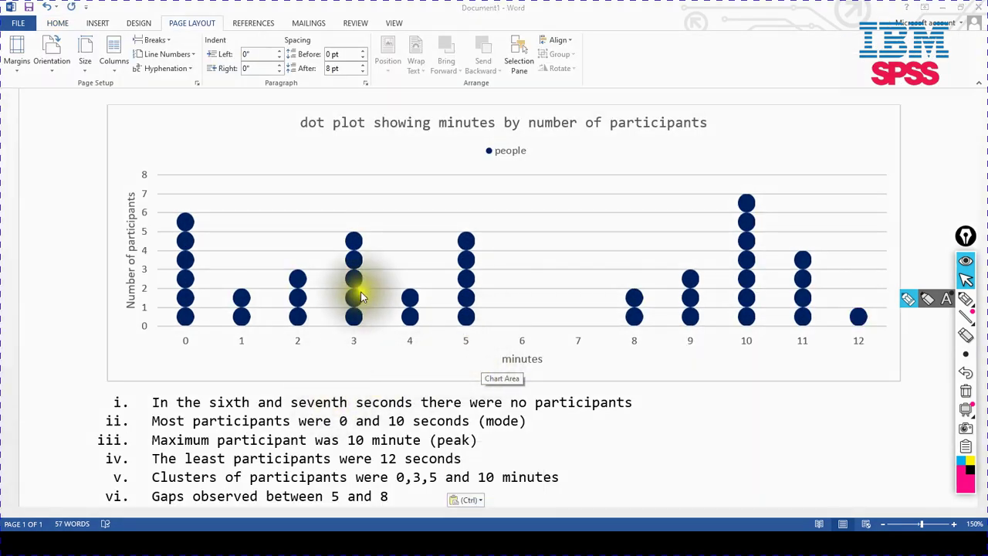
# Highlight the first interpretation statement, about the sixth and seventh seconds, and compare it with those positions on the dot plot
pyautogui.click(156, 403)
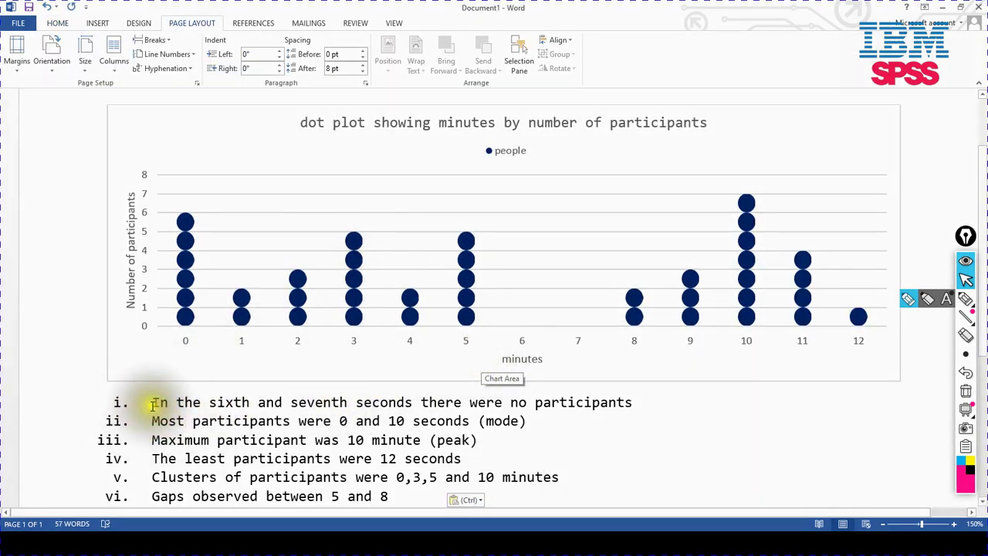
pyautogui.moveTo(154, 404); pyautogui.dragTo(219, 413)
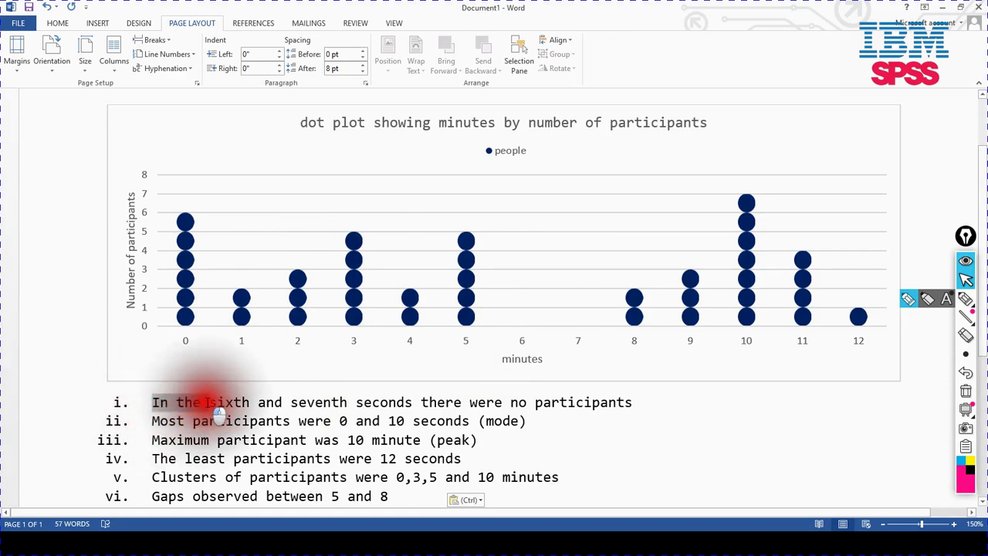
pyautogui.moveTo(220, 417); pyautogui.dragTo(241, 417)
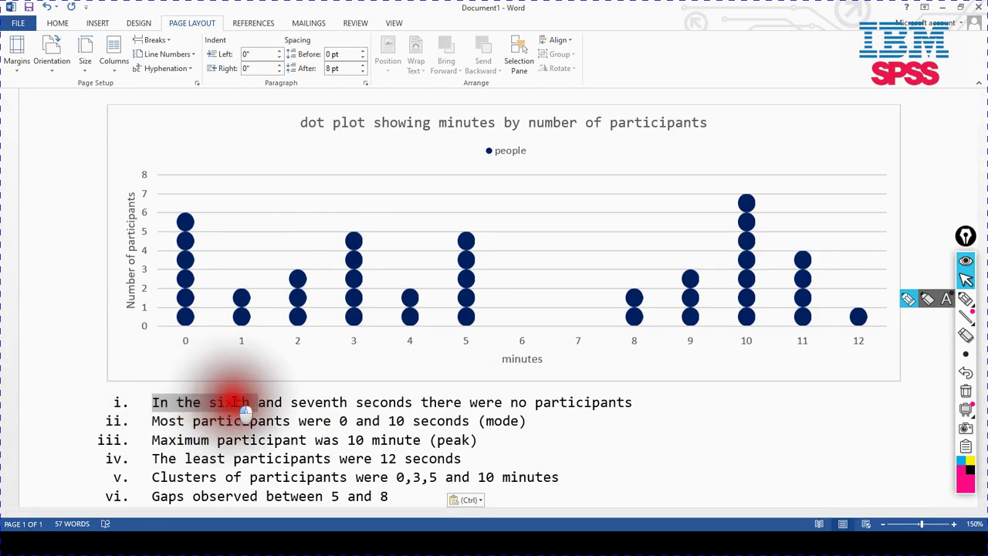
pyautogui.moveTo(245, 411); pyautogui.dragTo(618, 410)
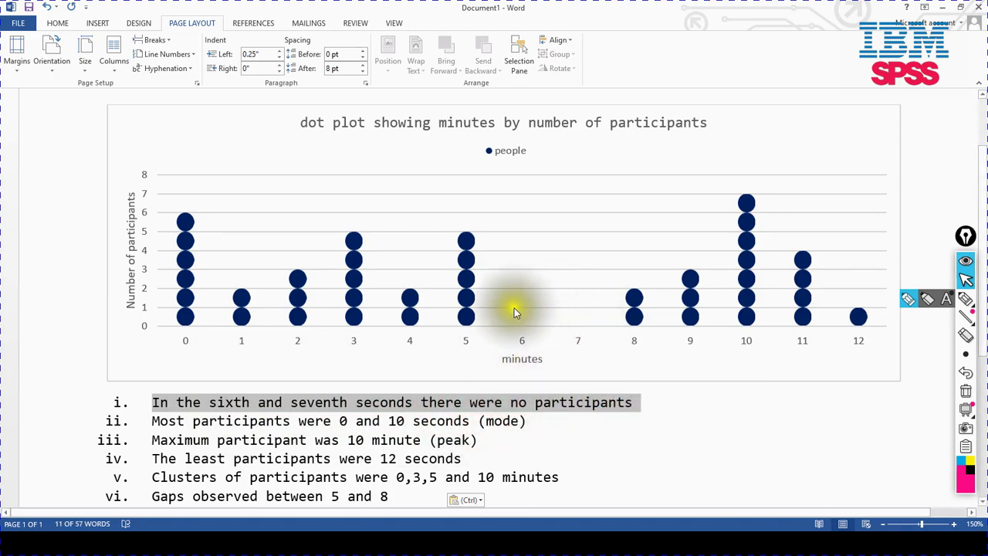
pyautogui.click(526, 348)
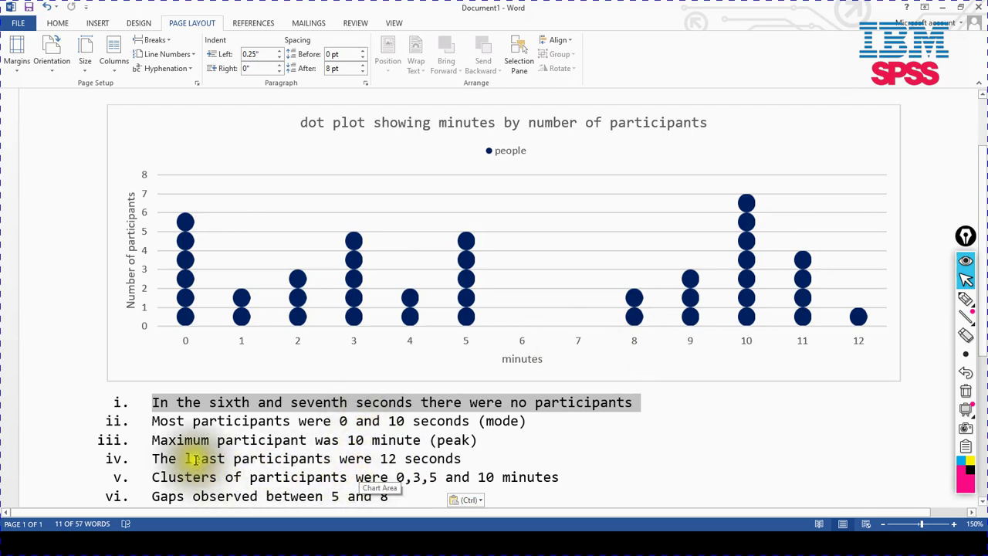
# Examine the statements on the least participants, clusters and gaps against the dot columns in the chart
pyautogui.click(233, 459)
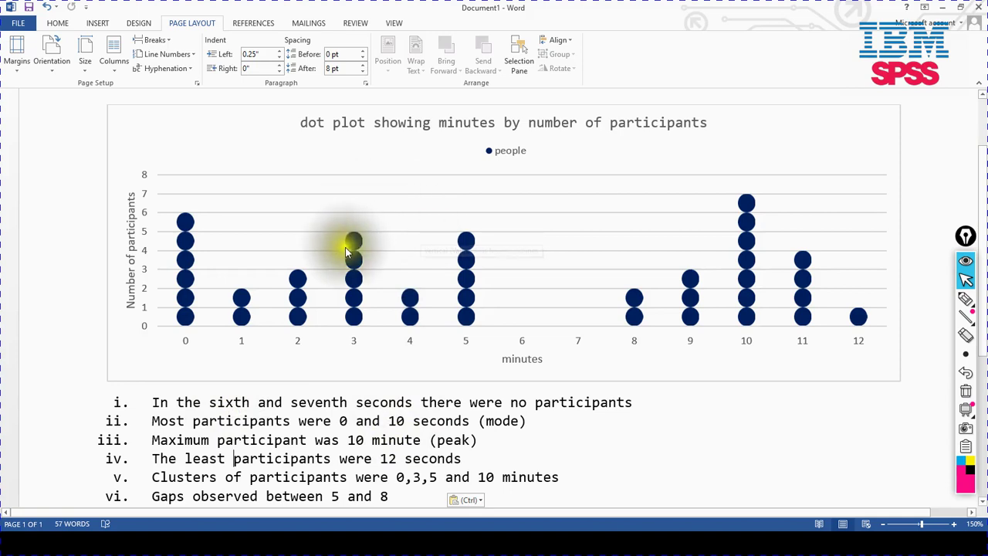
pyautogui.moveTo(347, 252)
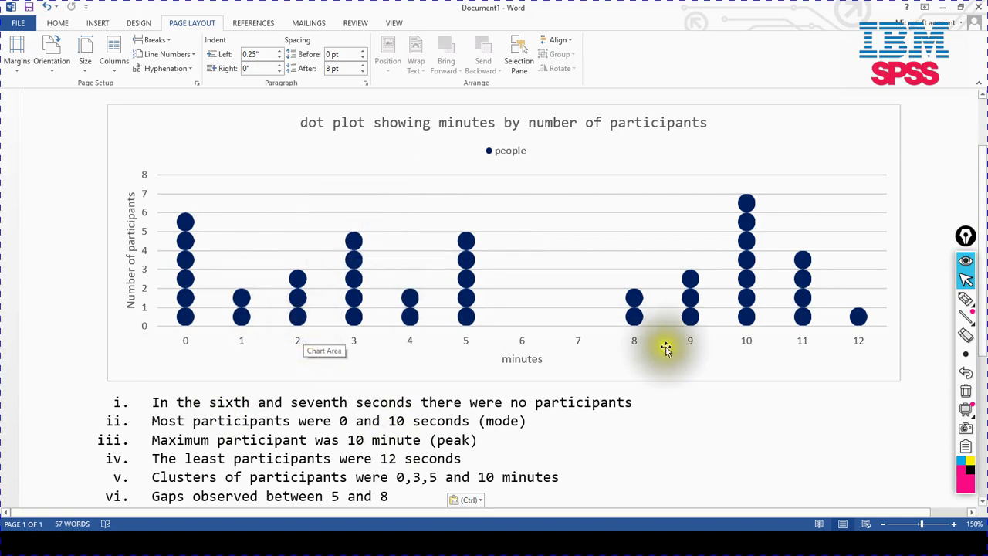
pyautogui.moveTo(747, 280)
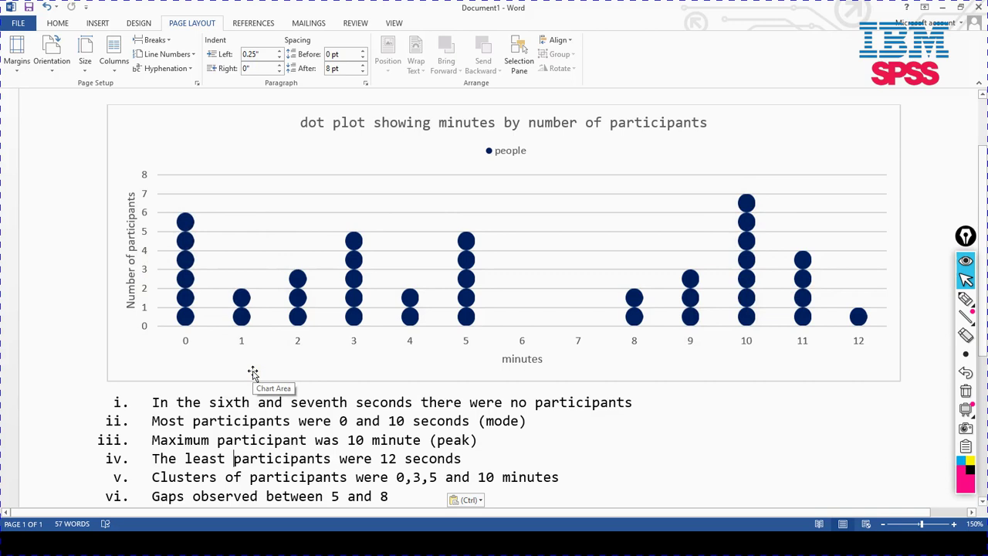
pyautogui.click(207, 293)
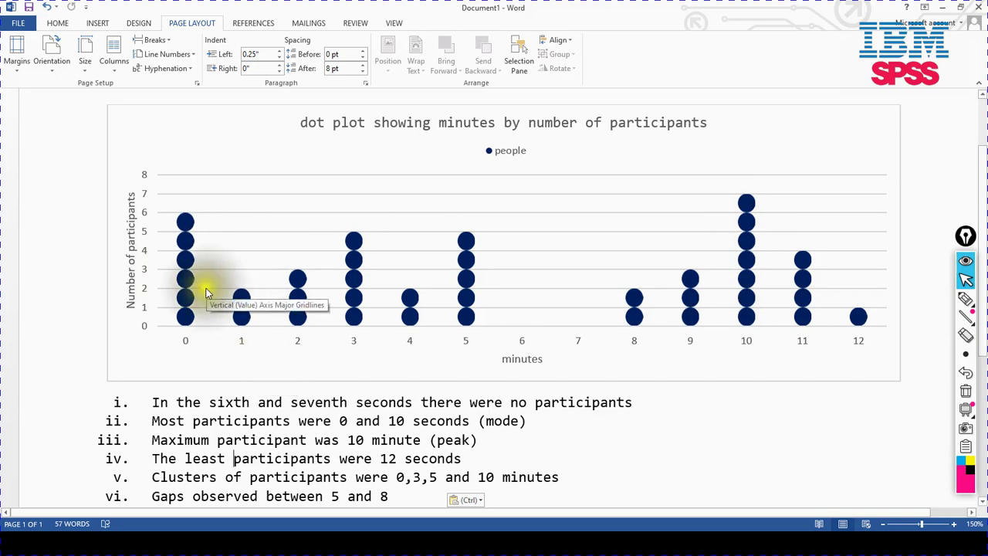